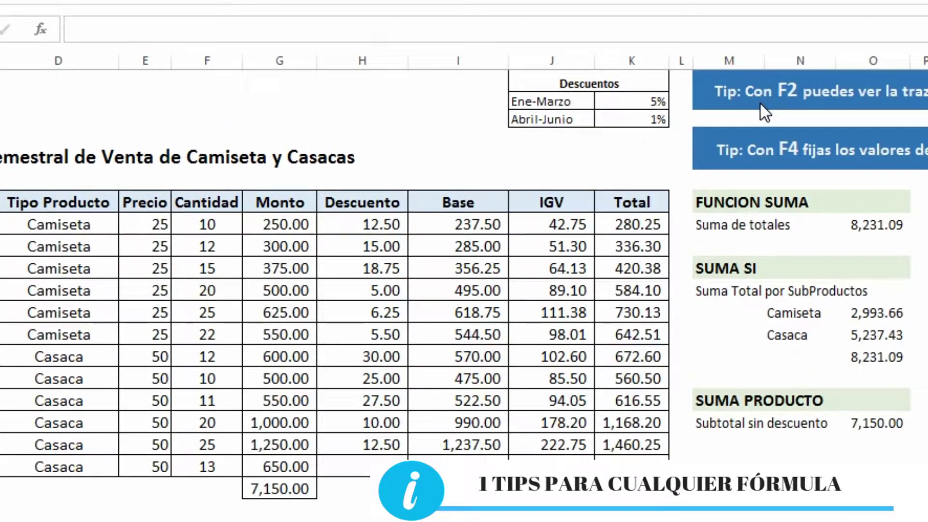
- Trace the cells referenced by the SUMA formula for Suma de totales
left_click(865, 222)
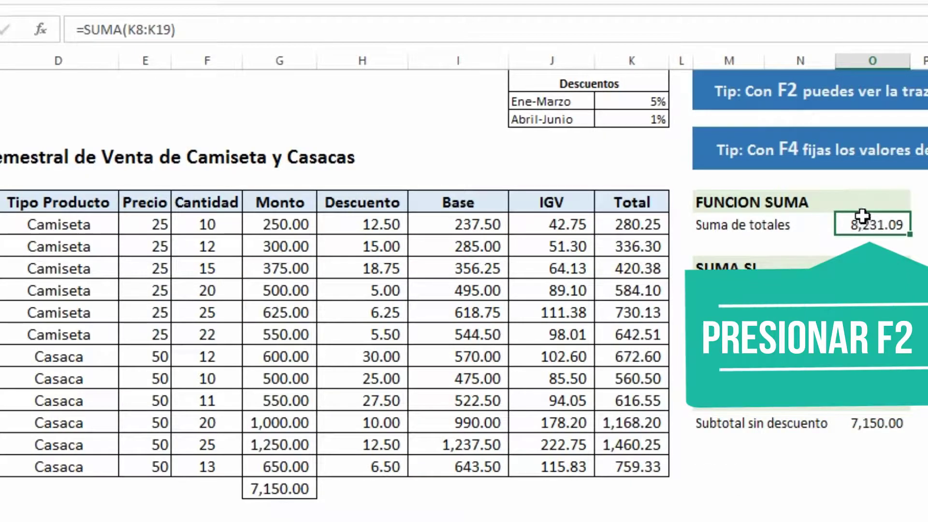
key("F2")
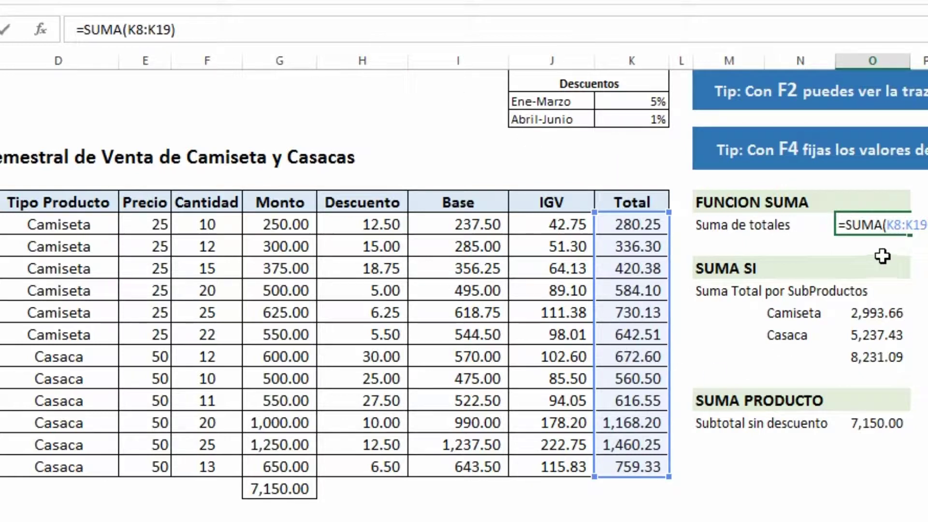
key("Return")
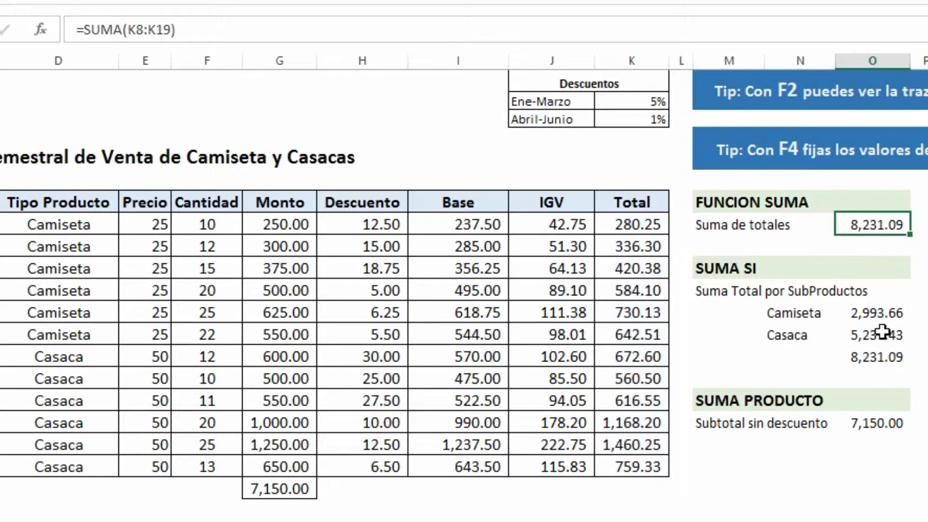
- Trace the ranges and criterion referenced by the SUMAR.SI formula for Casaca
left_click(883, 332)
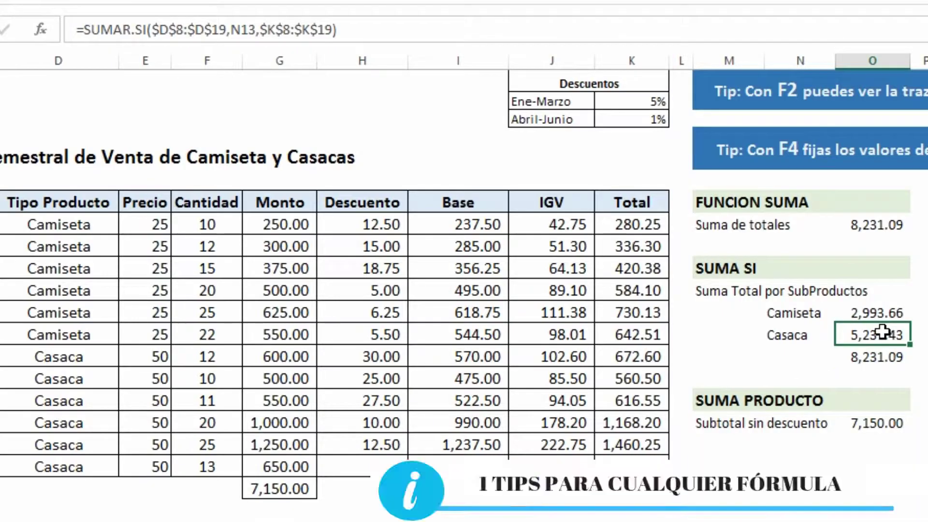
key("F2")
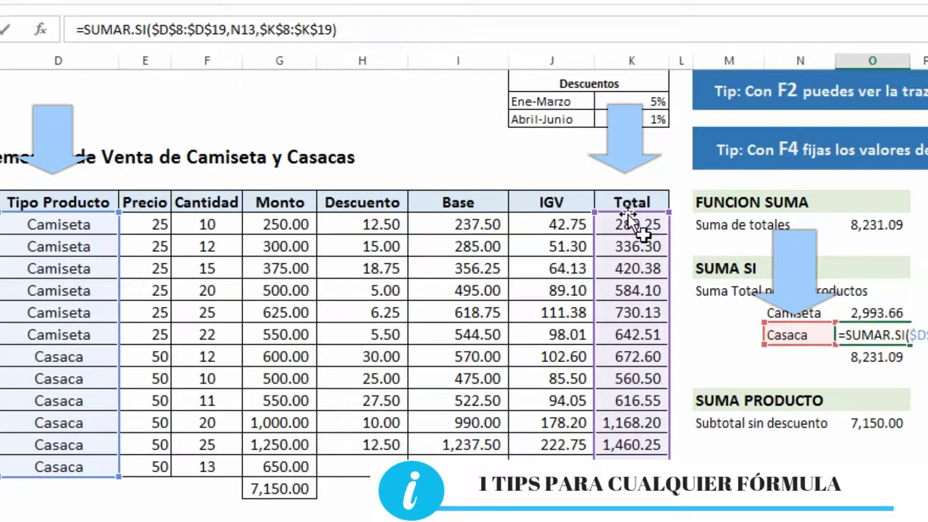
key("Escape")
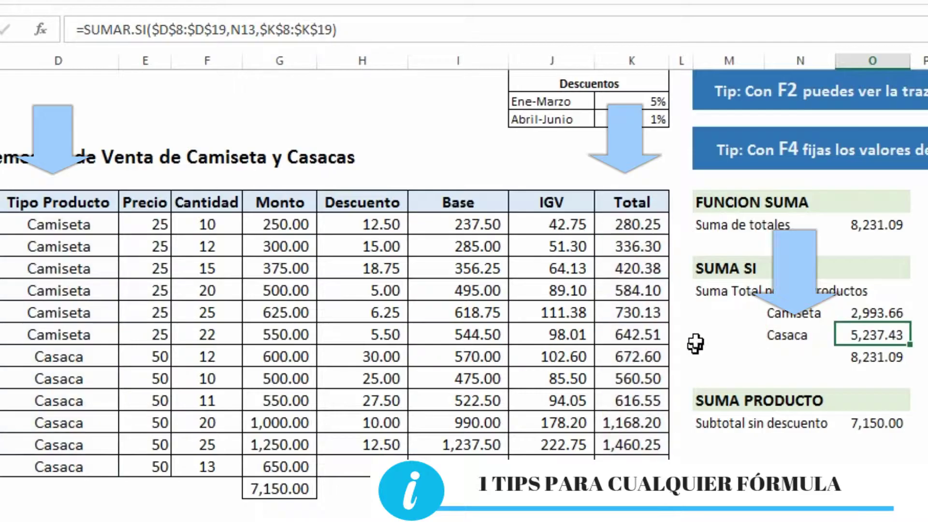
- Display the argument syntax of the SI function in the empty cell two rows below Subtotal sin descuento
left_click(751, 462)
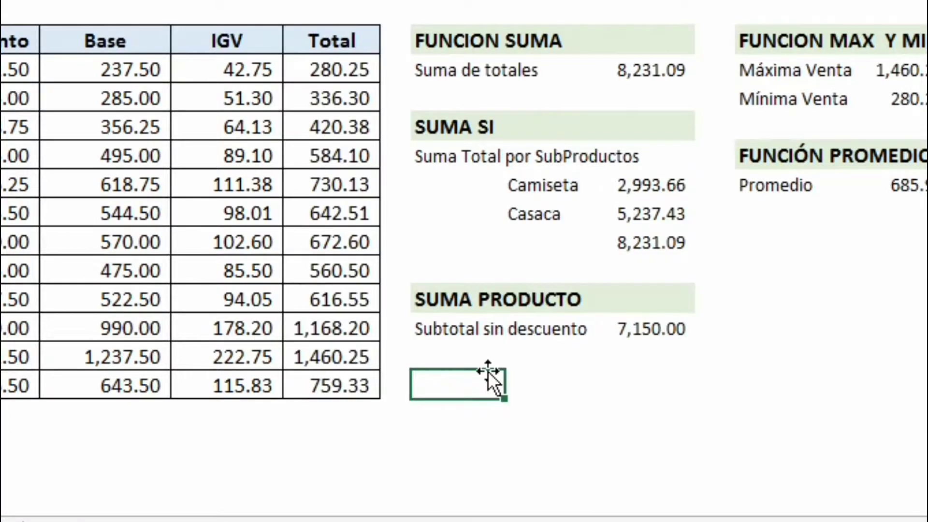
type("=SI")
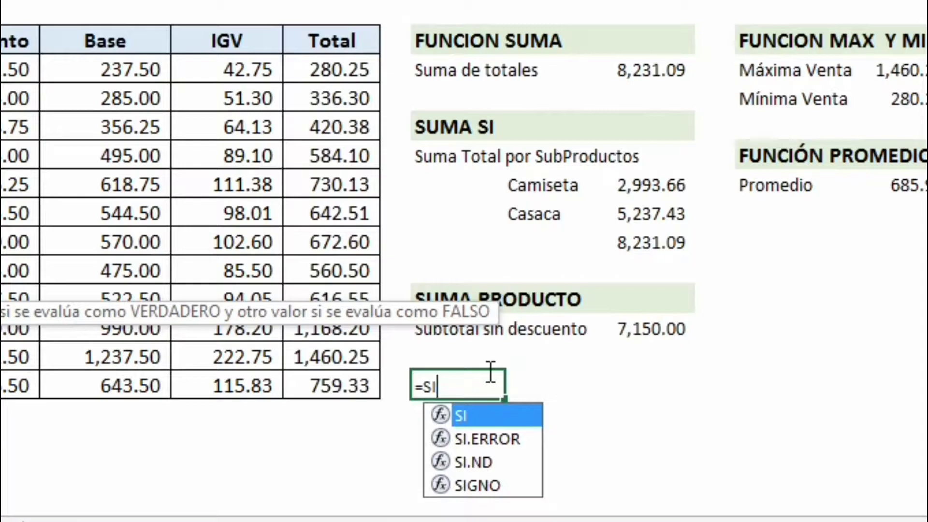
key("Tab")
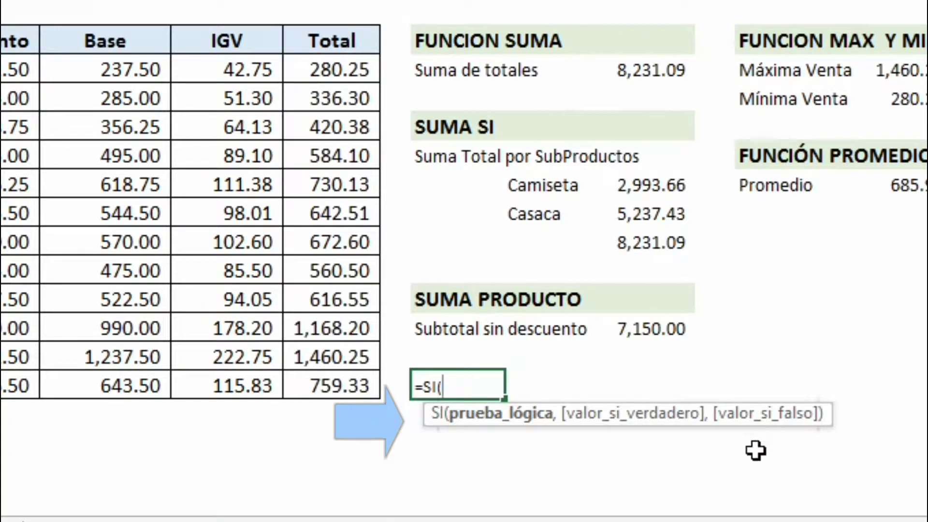
key("Escape")
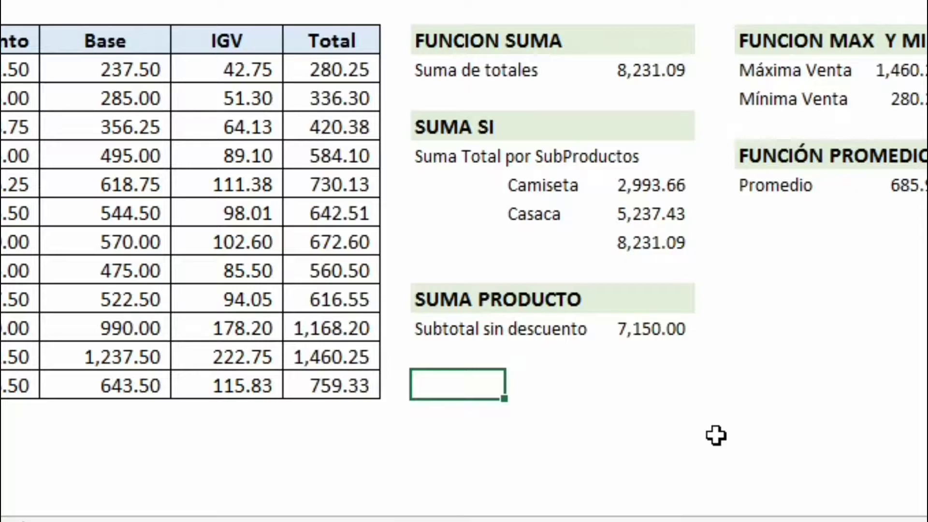
- Cycle the $D$8 reference in the Casaca SUMAR.SI formula through its absolute, mixed and relative forms
left_click(634, 221)
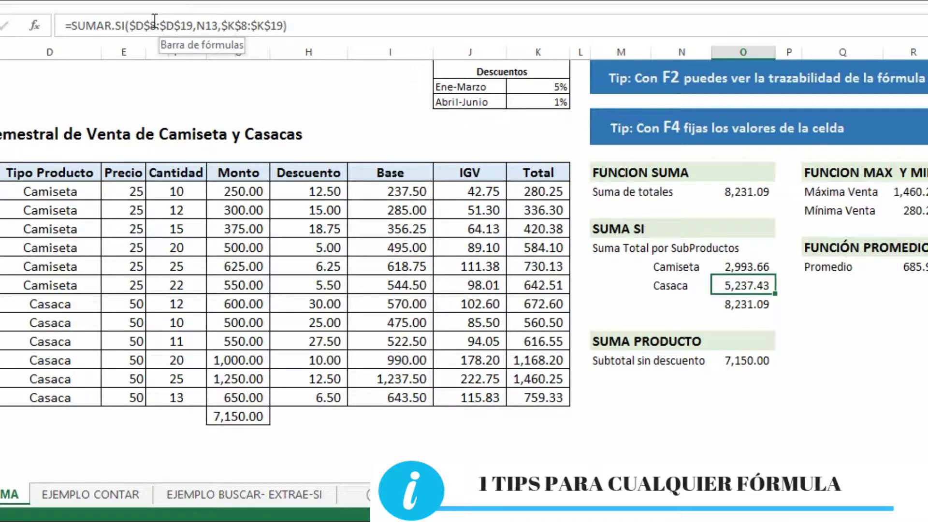
left_click(146, 26)
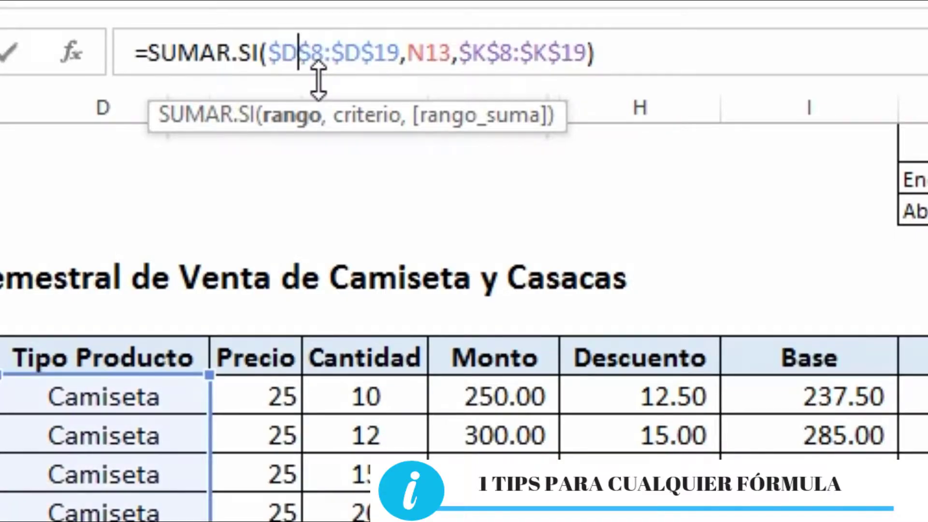
key("F4")
key("F4")
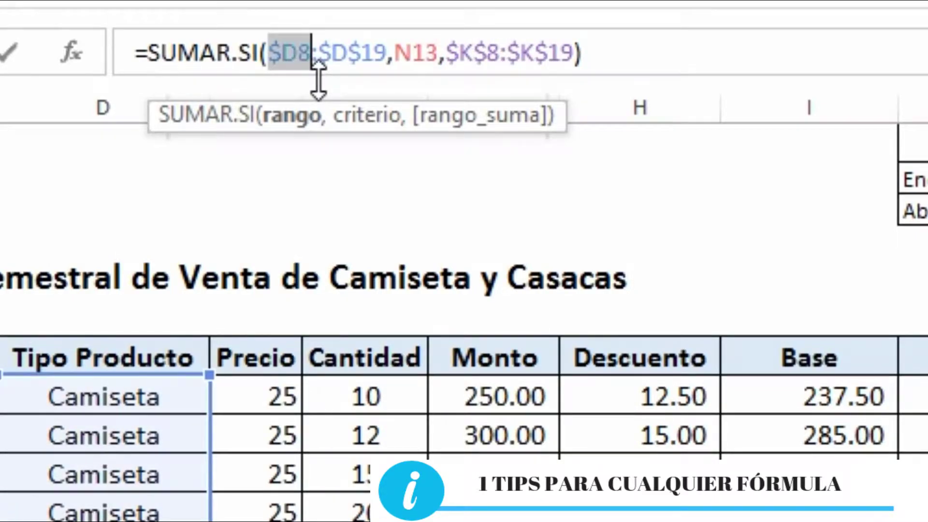
key("F4")
key("F4")
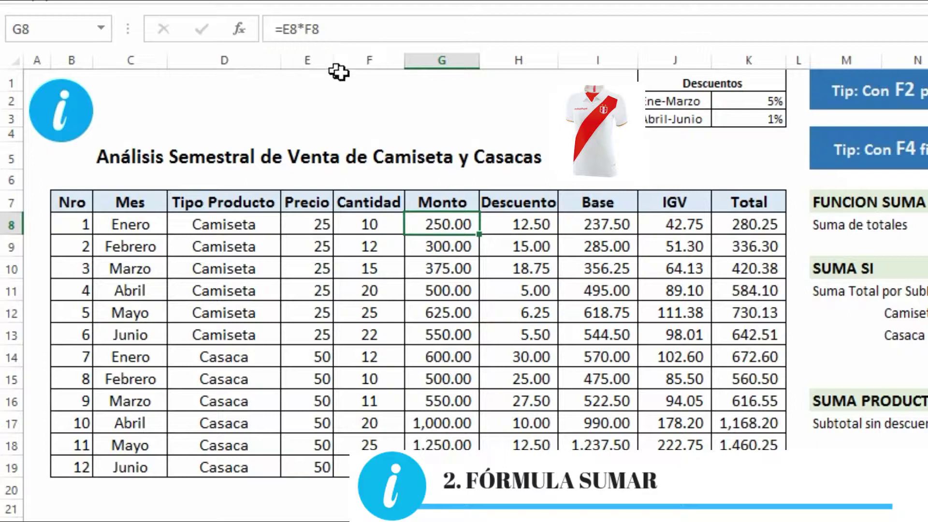
- Enter =SUMA(K8:K19) in cell O9, below the Suma de totales result, to add up the Total column
key("Right")
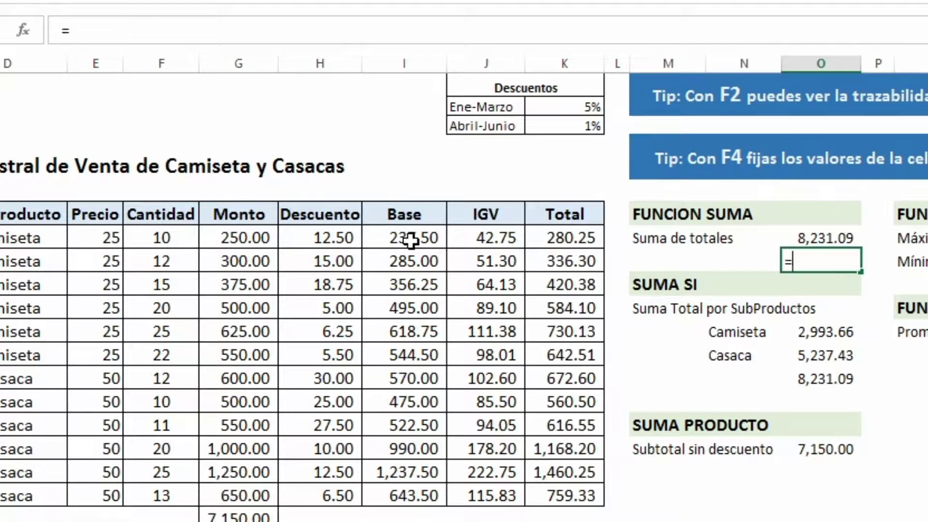
type("SUMA")
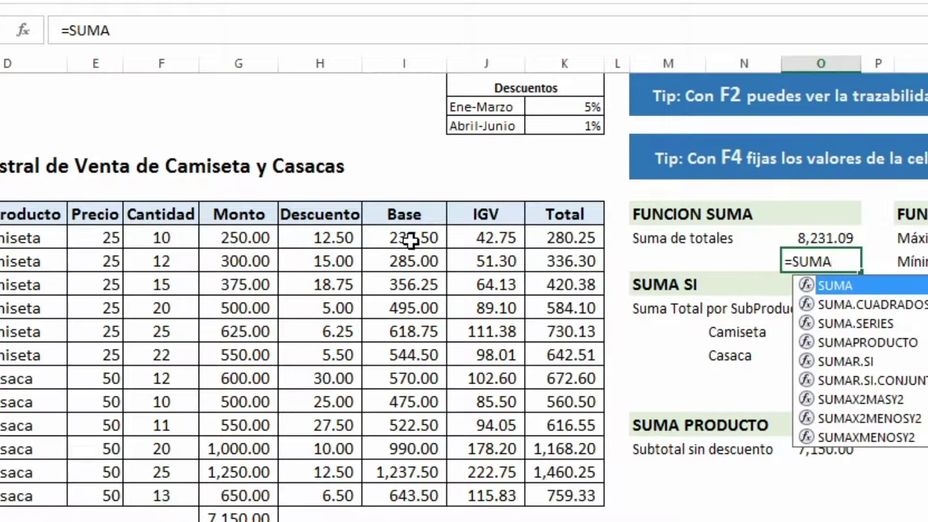
type("(")
key("Left")
key("Left")
key("Left")
key("Left")
key("Left")
key("Left")
key("Up")
key("Right")
key("Right")
key("Up")
key("Down")
key("shift+Down")
key("shift+Down")
key("shift+Down")
key("shift+Down")
key("shift+Down")
key("shift+Down")
key("shift+Down")
key("shift+Down")
key("shift+Down")
key("shift+Down")
key("shift+Down")
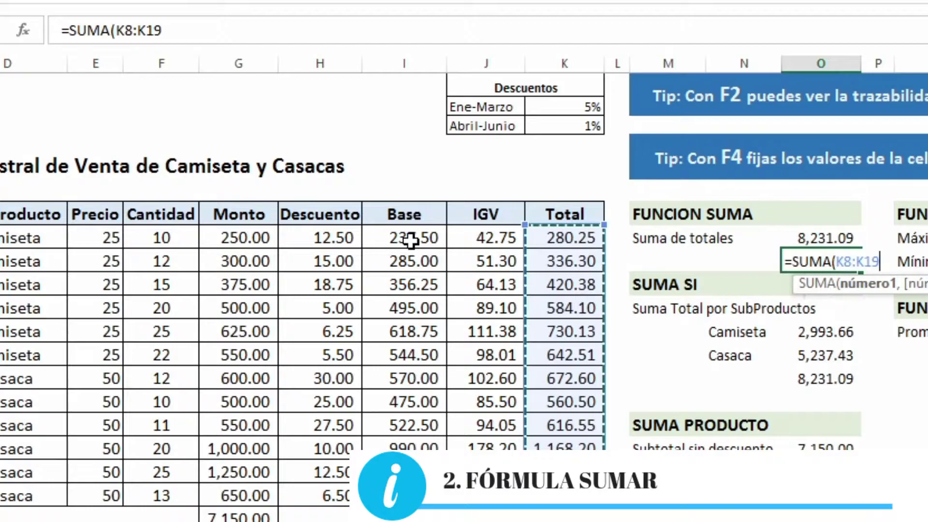
type(")")
key("Return")
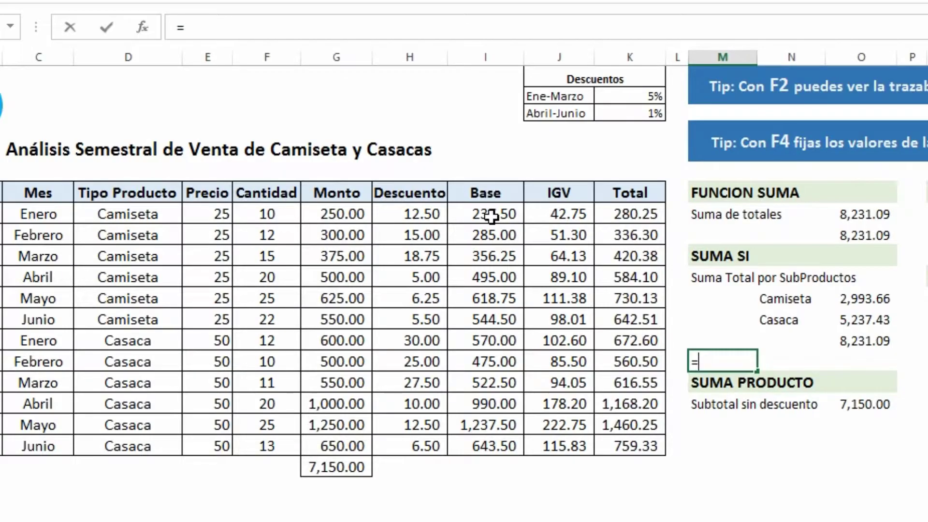
- Start a SUMAR.SI formula in M15 with the Tipo Producto range D8:D19 as its criteria range
type("=SU")
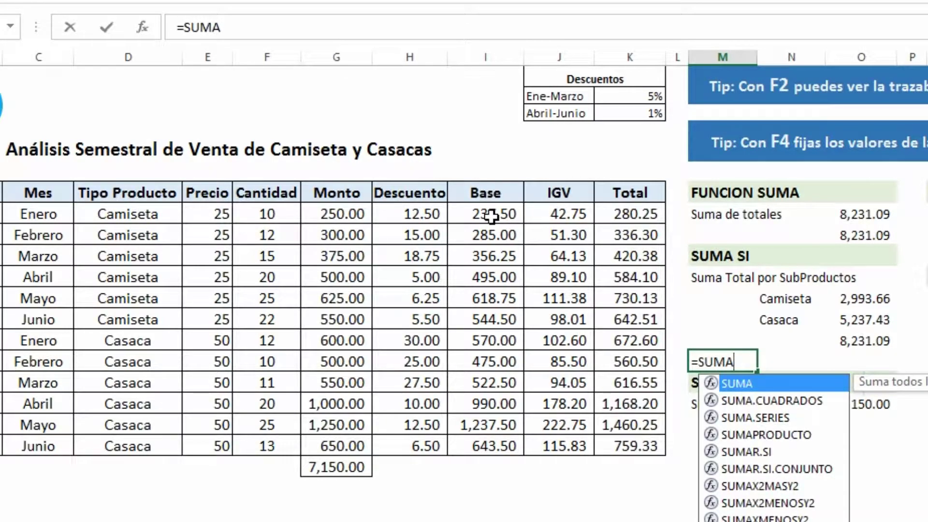
type("MA")
key("Down")
key("Down")
key("Down")
key("Down")
key("Tab")
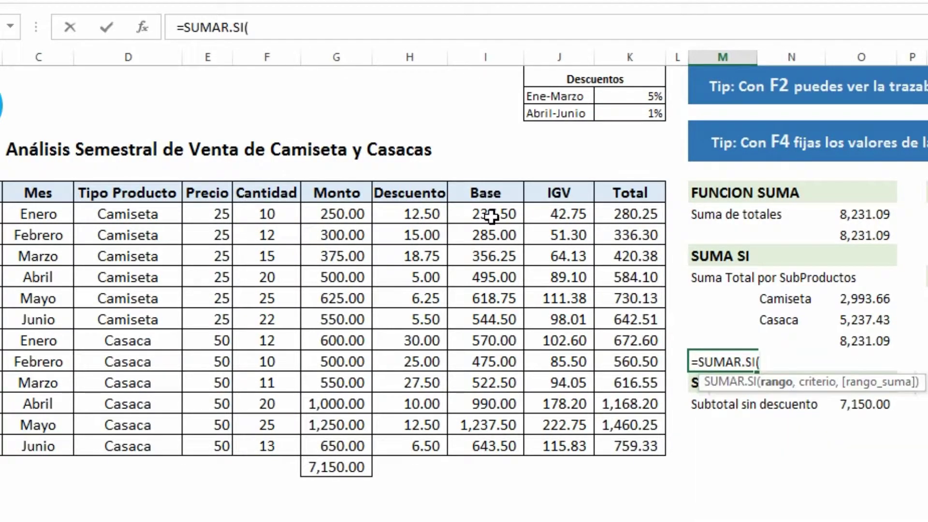
key("Up")
key("Up")
key("Up")
key("Up")
key("Up")
key("Up")
key("Left")
key("Left")
key("Left")
key("Left")
key("Left")
key("Left")
key("Left")
key("Up")
key("Left")
key("Left")
key("shift+Down")
key("shift+Down")
key("shift+Down")
key("shift+Down")
key("shift+Down")
key("shift+Down")
key("shift+Down")
key("shift+Down")
key("shift+Down")
key("shift+Down")
key("shift+Down")
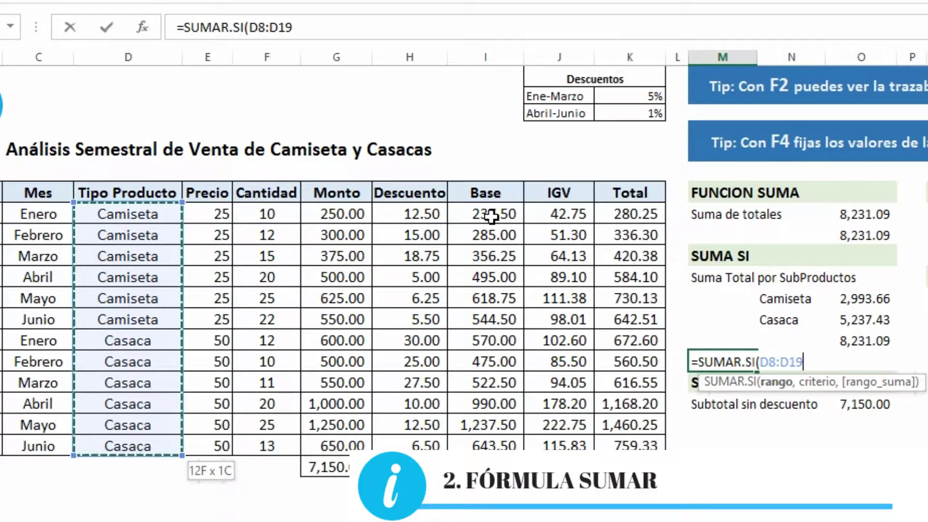
- Complete the SUMAR.SI formula in M15 with the Camiseta cell N12 as criterion and K8:K19 as sum range
type(",")
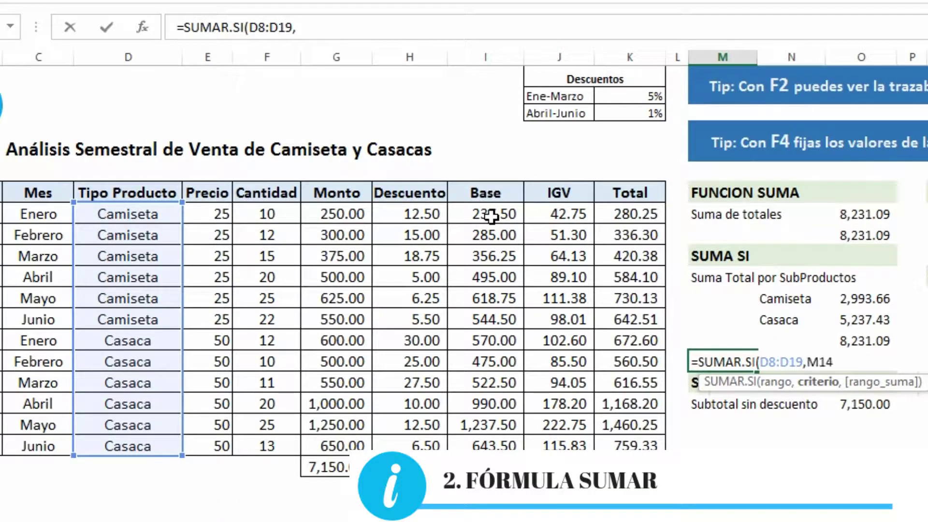
key("Up")
key("Right")
key("Up")
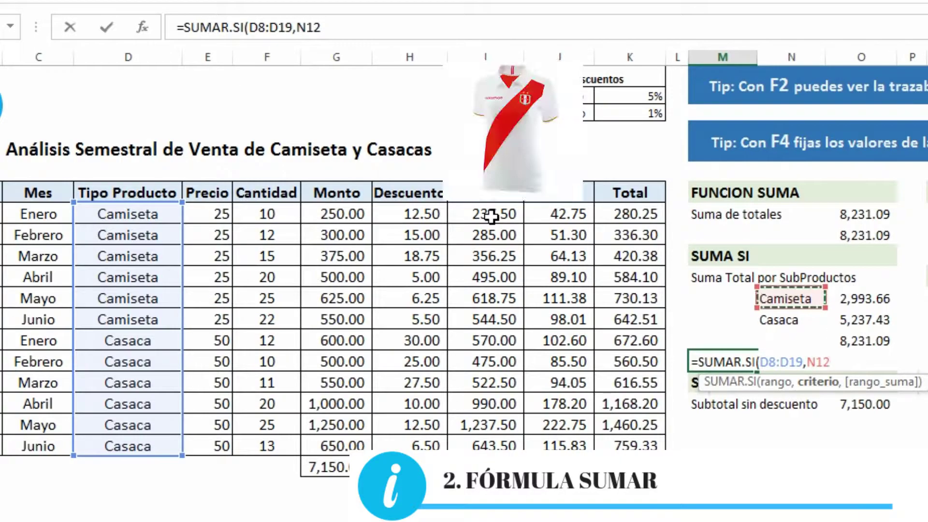
type(",")
key("Left")
key("Up")
key("Up")
key("Up")
key("Up")
key("Up")
key("Up")
key("Left")
key("Up")
key("shift+Down")
key("shift+Down")
key("shift+Down")
key("shift+Down")
key("shift+Down")
key("shift+Down")
key("shift+Down")
key("shift+Down")
key("shift+Down")
key("shift+Down")
key("shift+Down")
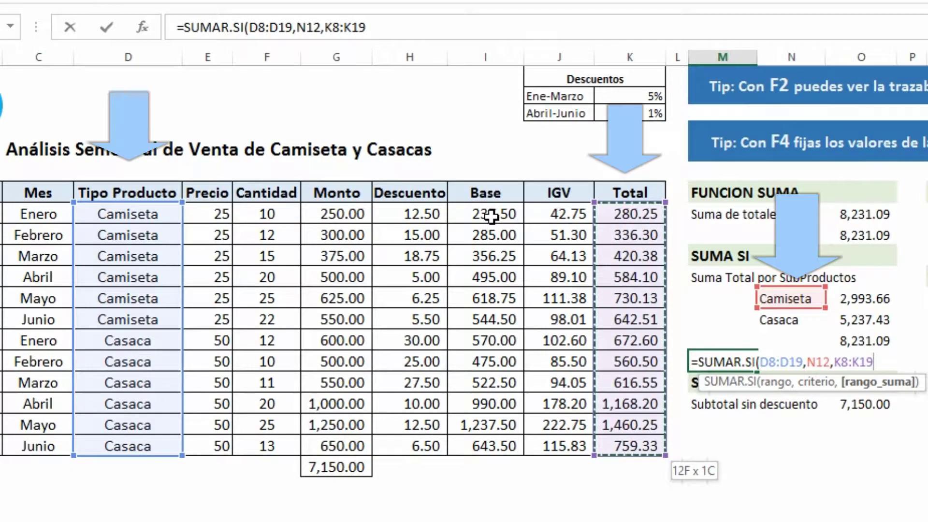
key("Return")
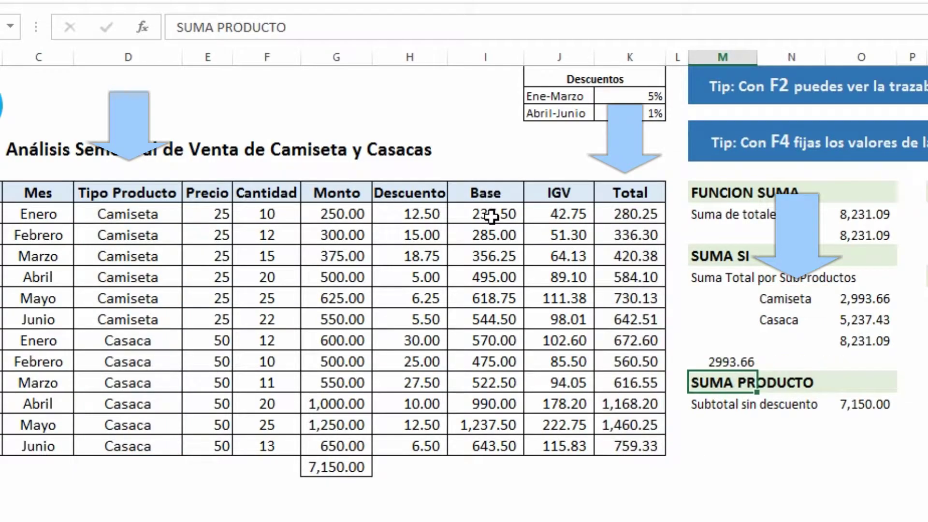
- Examine the existing SUMA SI results and the SUMAPRODUCTO formula for Subtotal sin descuento in column O
key("Up")
key("Right")
key("Right")
key("Up")
key("Up")
key("Up")
key("Up")
key("Up")
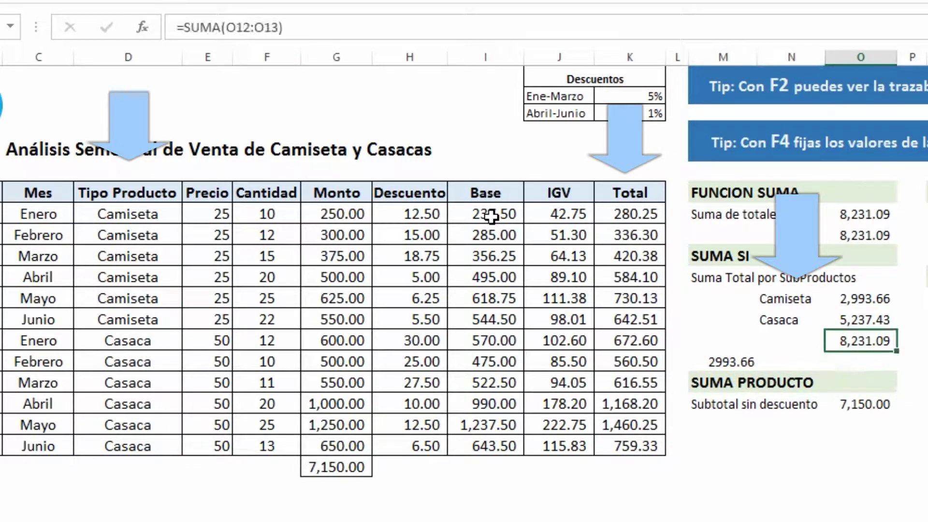
key("Down")
key("Down")
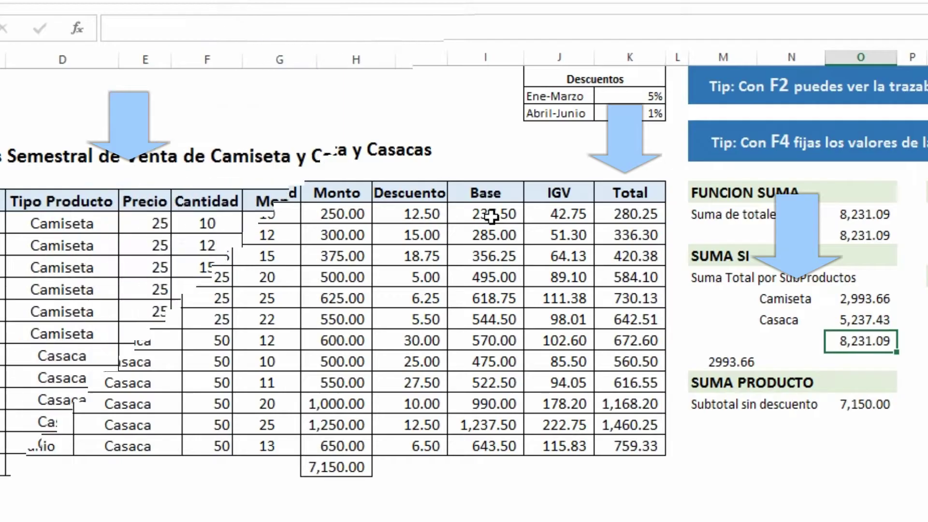
key("Down")
key("Down")
key("Down")
key("Down")
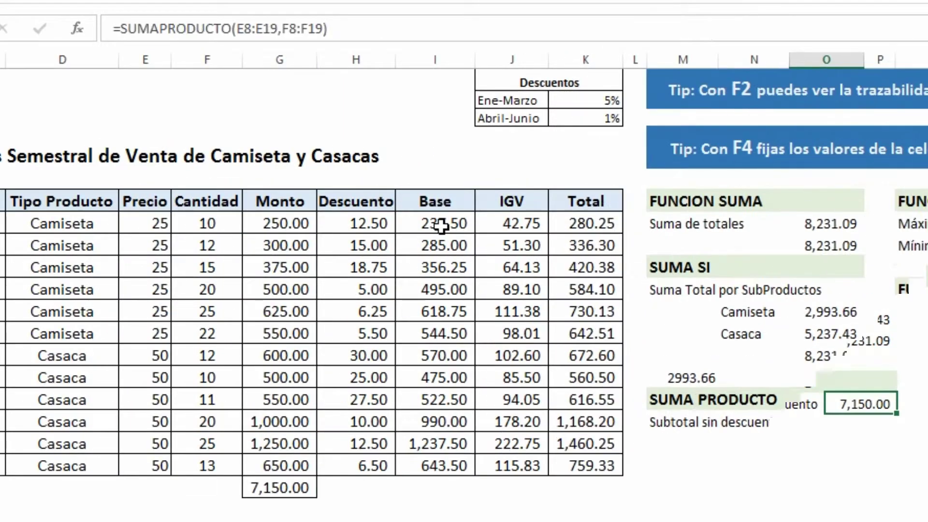
- Start a SUMAPRODUCTO formula in M18, below the Subtotal sin descuento label, with the Precio range E8:E19 as its first array
key("Left")
key("Left")
key("Right")
key("Right")
key("Left")
key("Left")
key("Down")
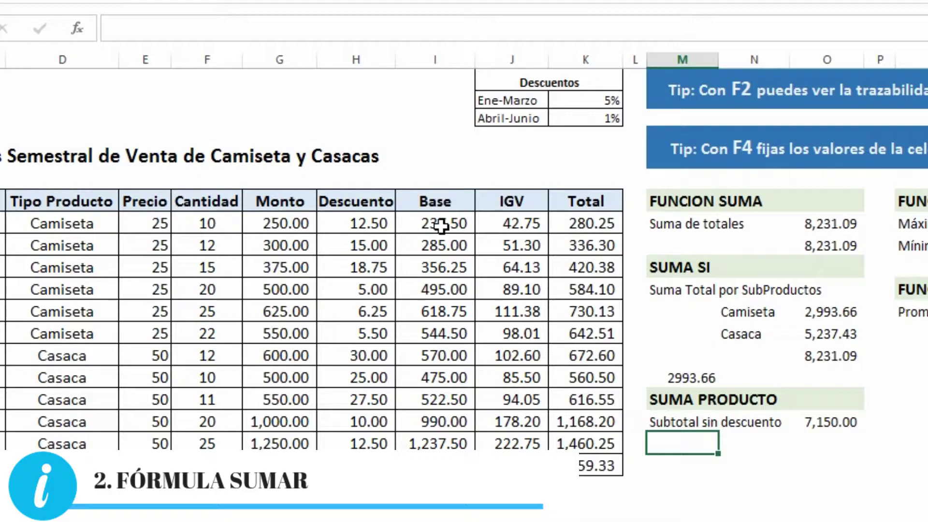
type("=SUM")
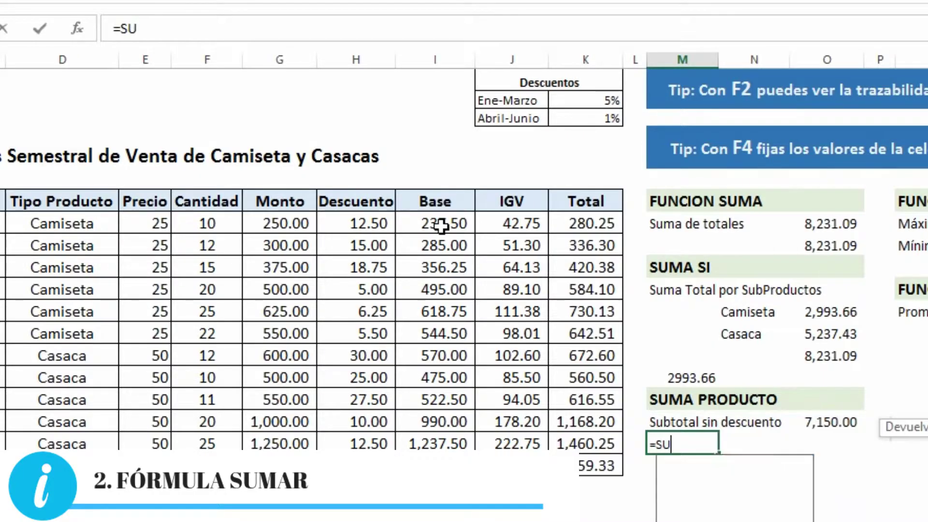
key("Down")
key("Down")
key("Down")
key("Tab")
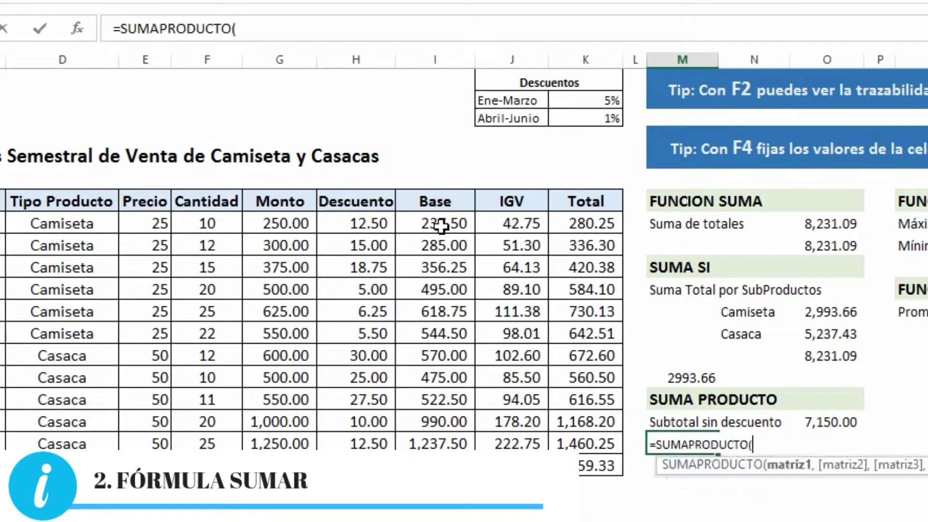
key("Left")
key("Left")
key("Left")
key("Left")
key("Left")
key("Left")
key("Left")
key("Left")
key("Left")
key("Left")
key("Left")
key("Left")
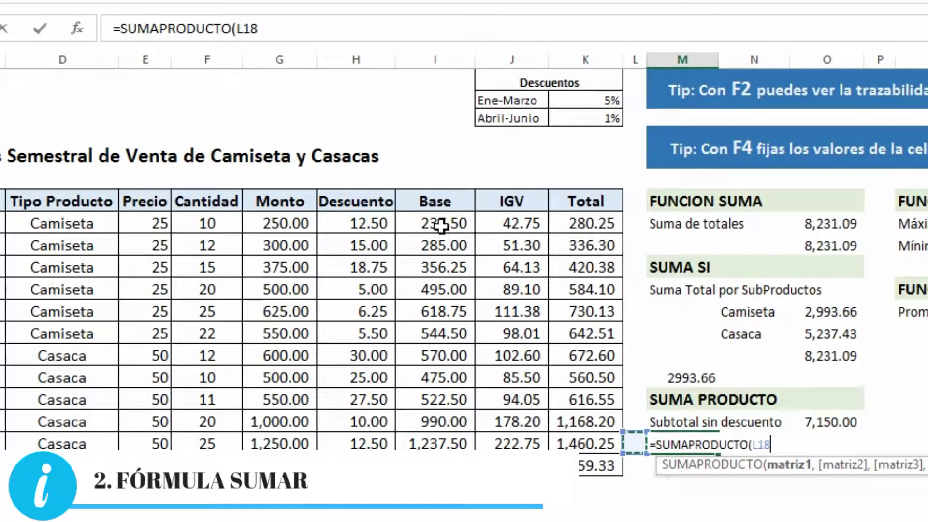
key("Up")
key("Up")
key("Up")
key("Up")
key("Right")
key("Right")
key("Right")
key("Right")
key("Right")
key("Up")
key("Left")
key("Left")
key("Right")
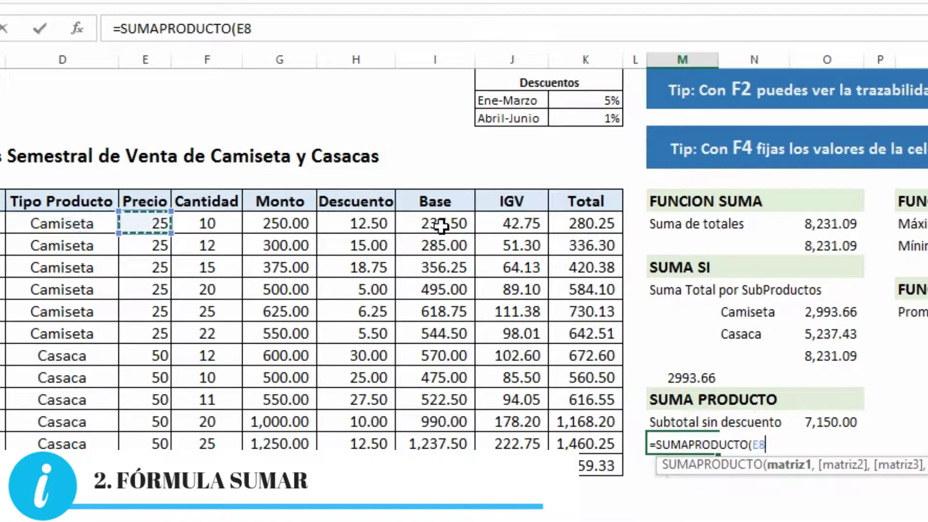
key("shift+Down")
key("shift+Down")
key("shift+Down")
key("shift+Down")
key("shift+Down")
key("shift+Down")
key("shift+Down")
key("shift+Down")
key("shift+Down")
key("shift+Down")
key("shift+Down")
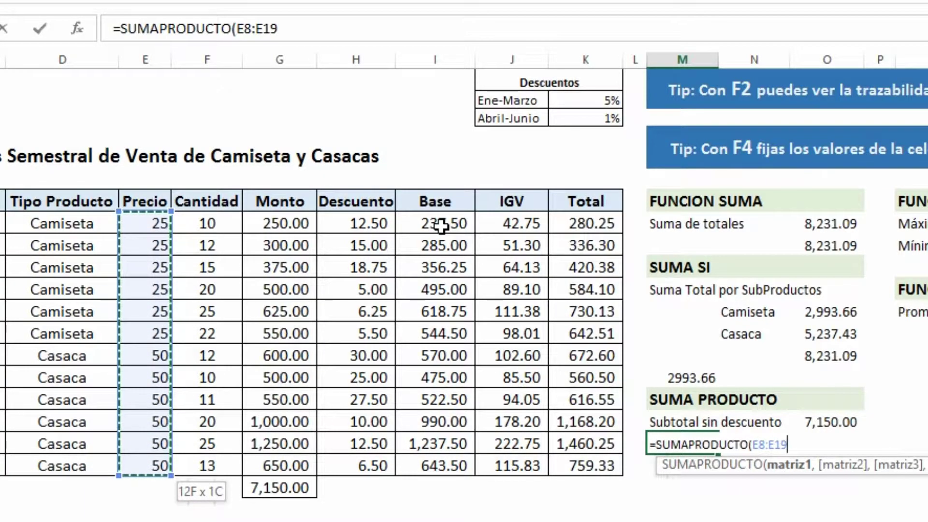
- Complete the SUMAPRODUCTO formula in M18 with the Cantidad range F8:F19 as its second array
type(",")
key("Left")
key("Up")
key("Left")
key("Left")
key("Left")
key("Left")
key("Left")
key("Left")
key("Left")
key("Left")
key("Left")
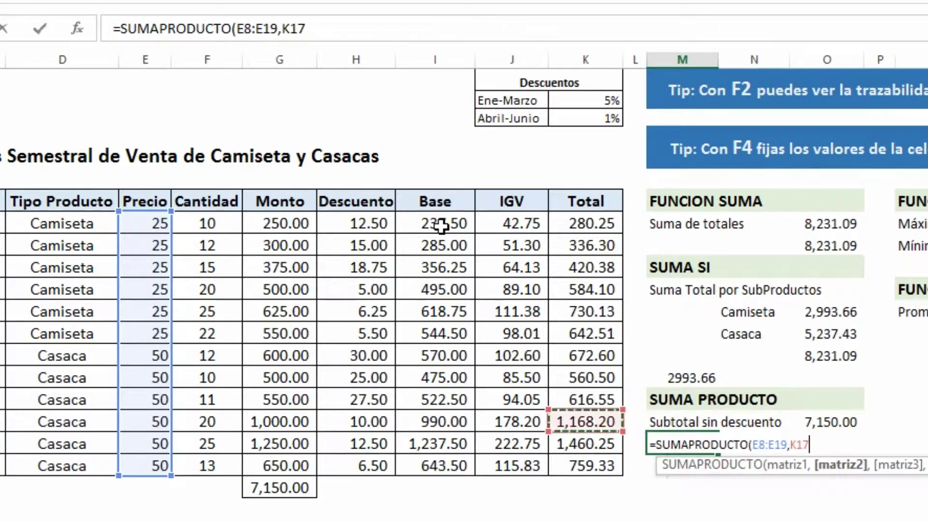
key("Right")
key("Right")
key("Up")
key("Up")
key("Right")
key("shift+Up")
key("shift+Up")
key("shift+Up")
key("shift+Up")
key("shift+Up")
key("shift+Up")
key("shift+Up")
key("shift+Down")
key("shift+Down")
key("shift+Down")
key("shift+Down")
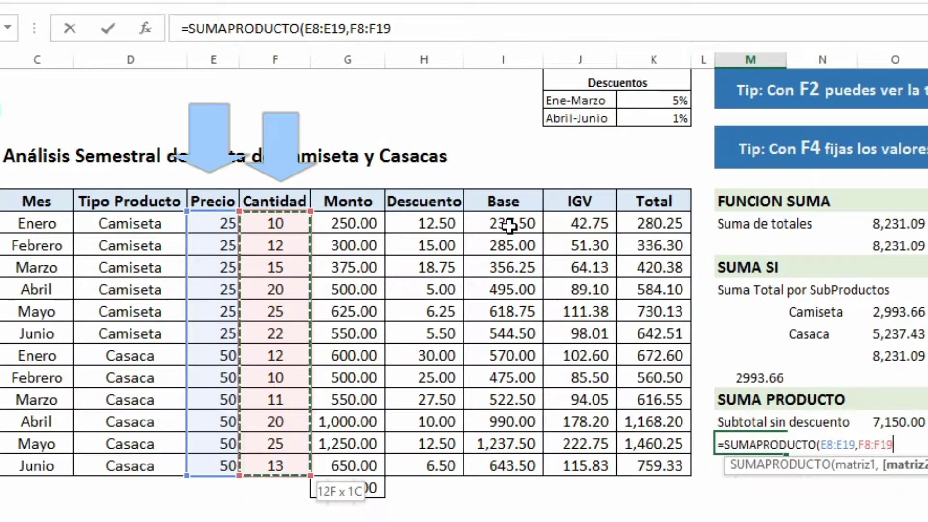
type(")")
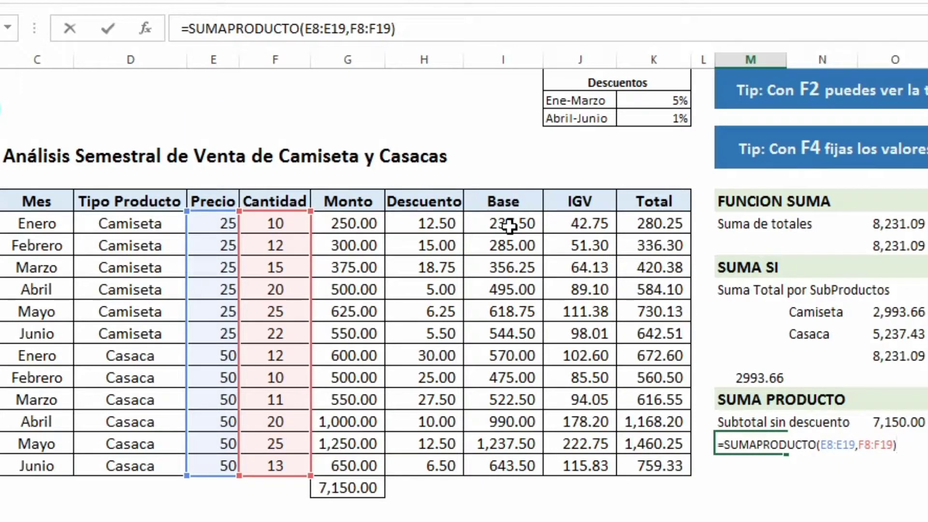
key("Return")
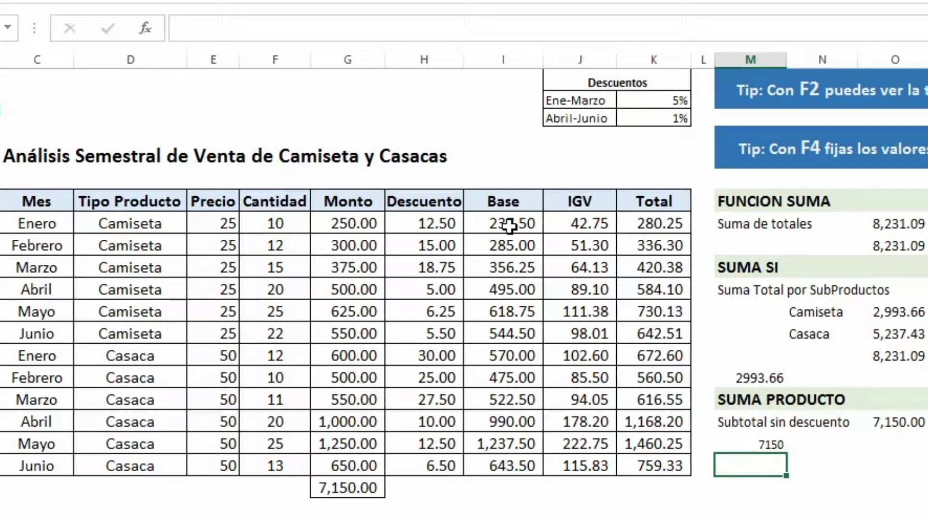
- Examine the existing MAX, MIN and PROMEDIO formulas for Máxima Venta, Mínima Venta and Promedio in column R
key("Up")
left_click(710, 233)
left_click(780, 234)
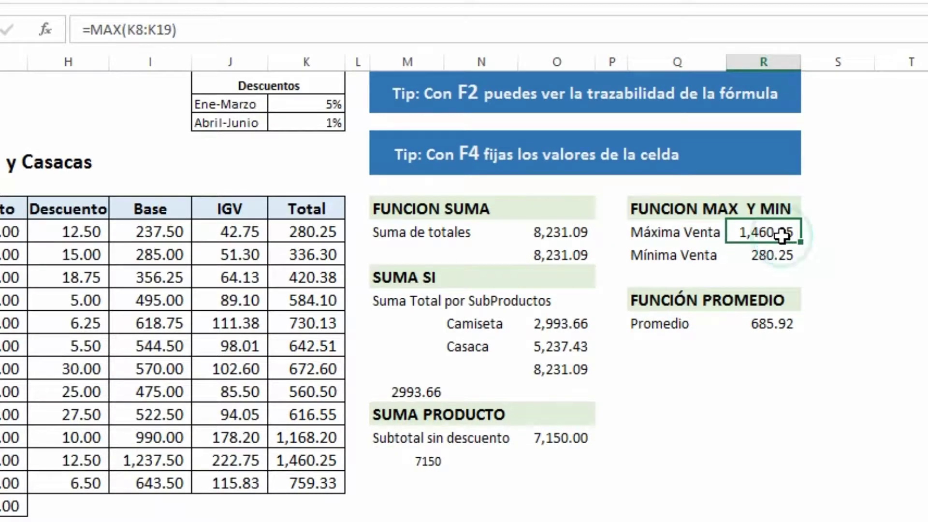
left_click(696, 256)
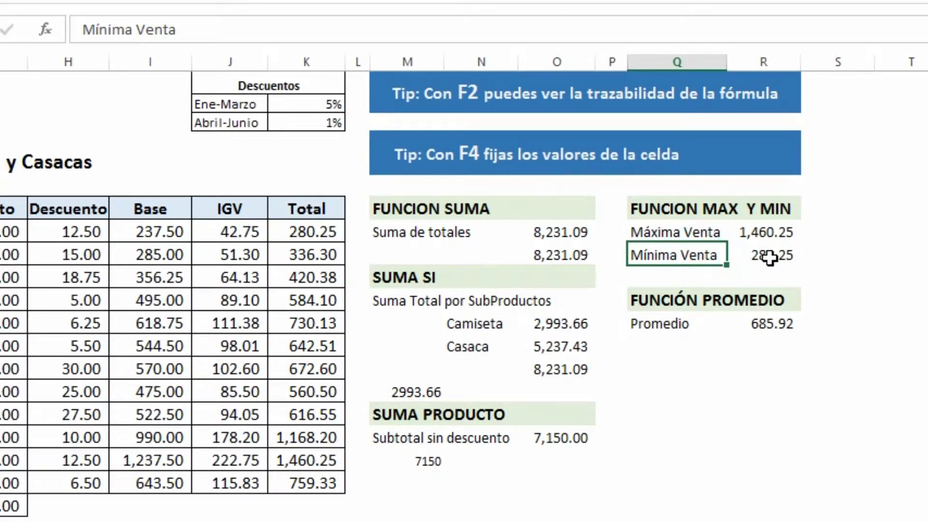
left_click(770, 255)
left_click(669, 342)
left_click(675, 325)
left_click(778, 323)
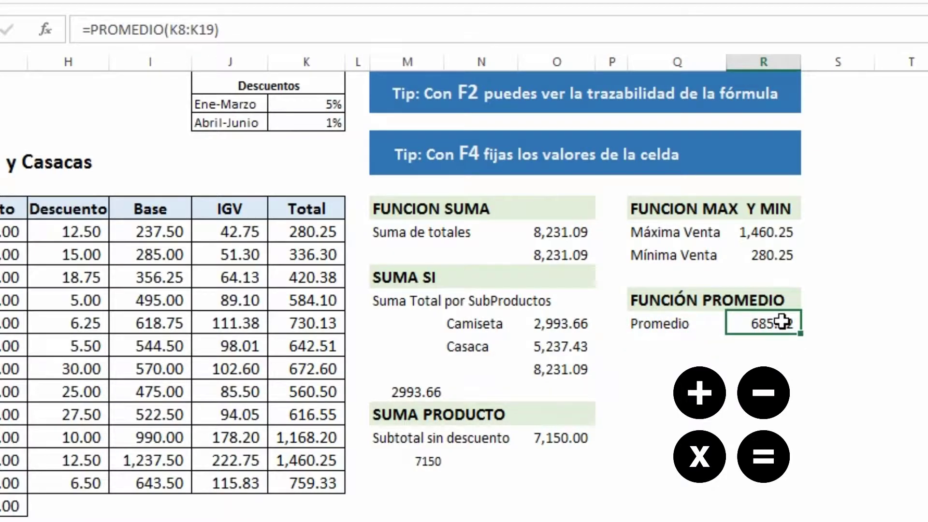
left_click(754, 386)
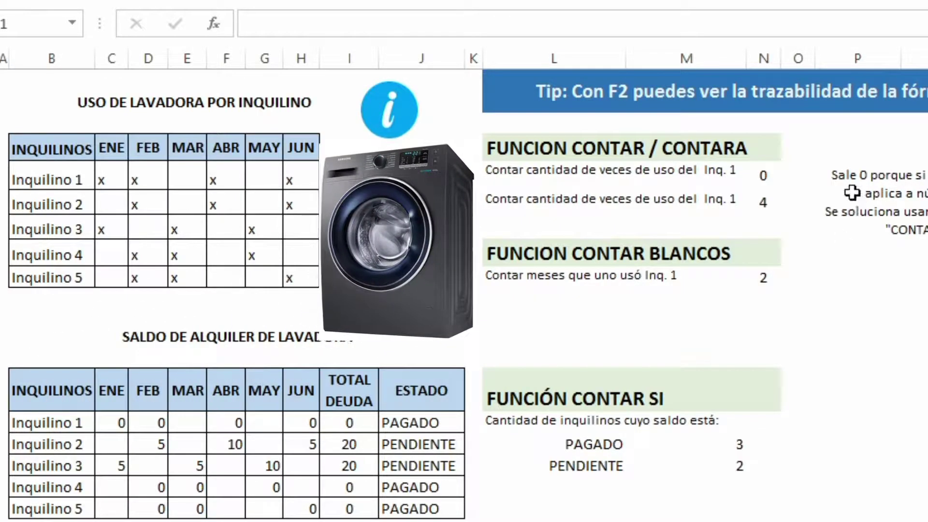
- Enter a CONTAR formula over C5:H5 in cell O5 of the washing machine sheet to count Inquilino 1's uses
left_click(810, 177)
left_click(788, 180)
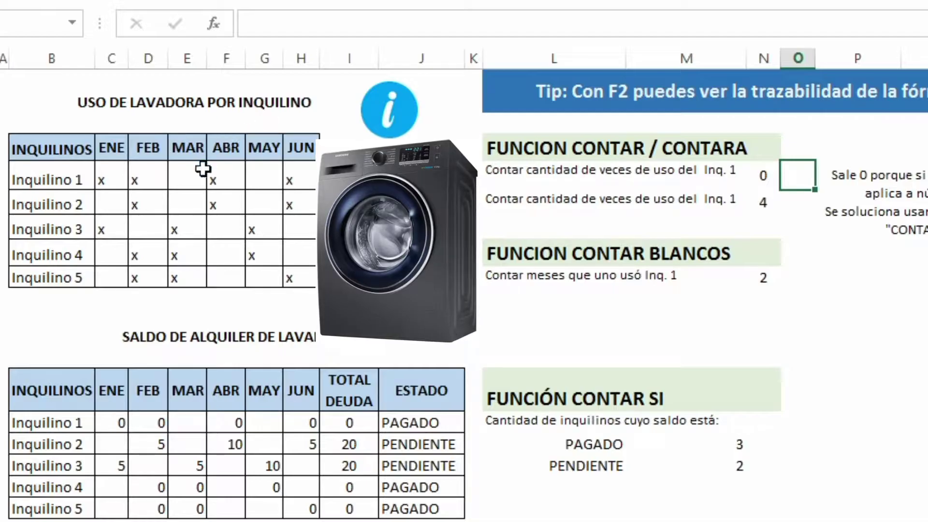
left_click(498, 172)
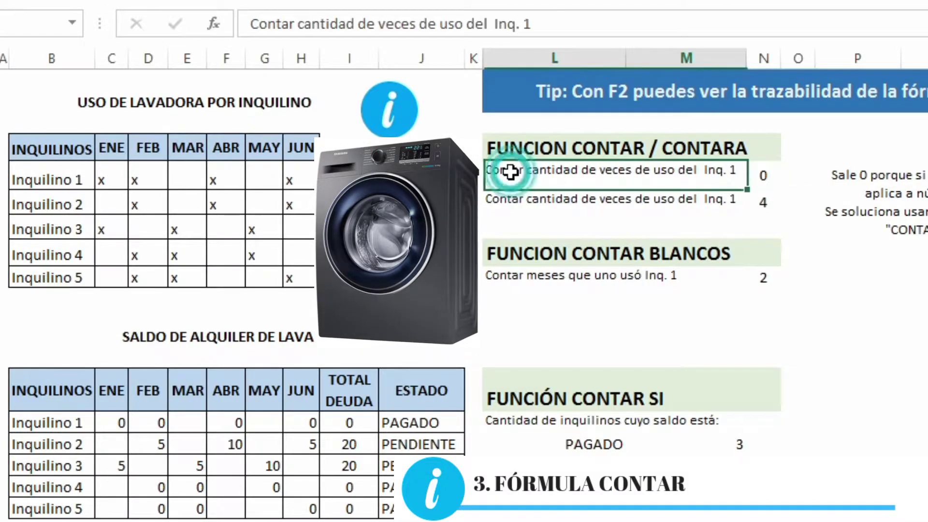
left_click(802, 176)
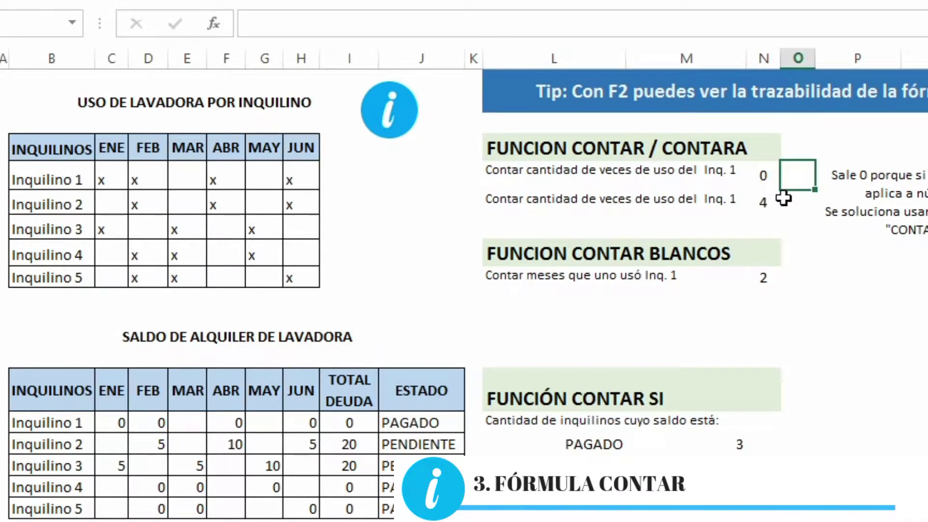
type("=contar(")
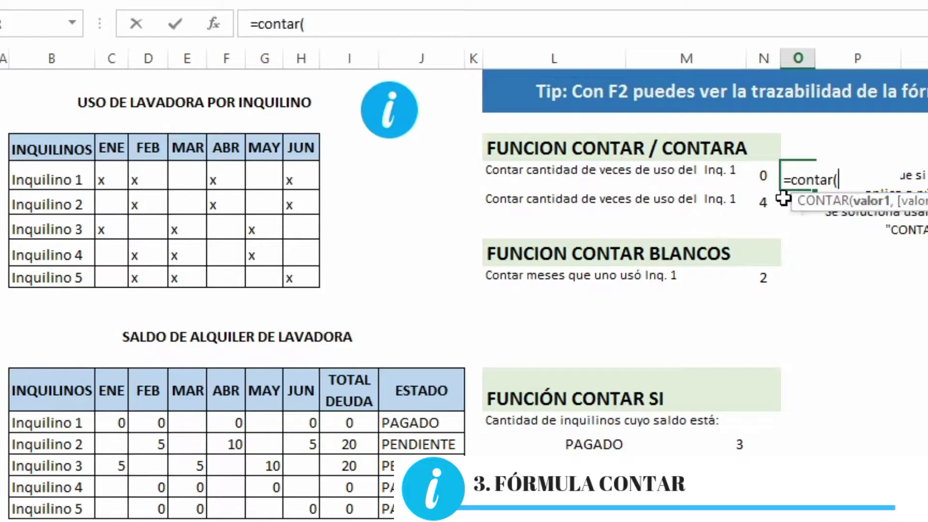
key("Left")
key("Left")
key("Left")
key("Left")
key("Left")
key("Left")
key("Left")
key("Left")
key("Left")
key("Left")
key("Left")
key("Left")
key("Left")
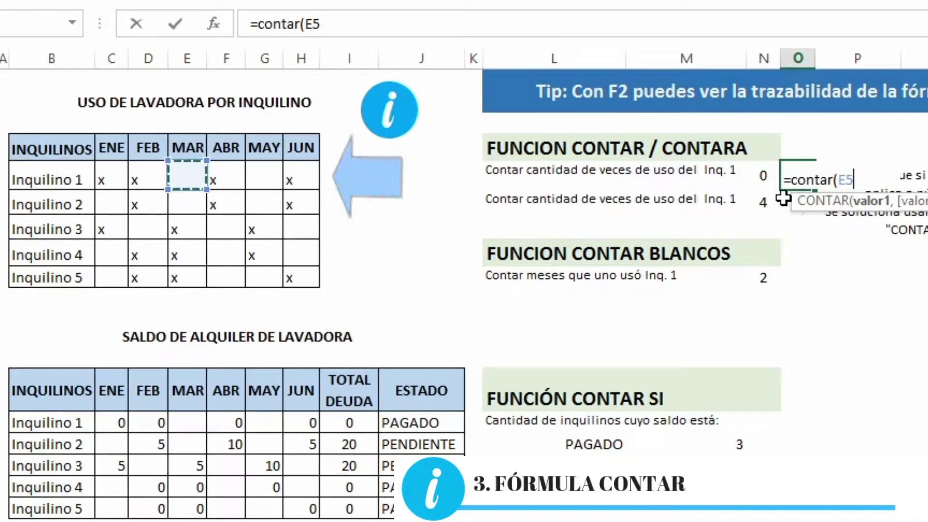
key("Right")
key("shift+Right")
key("shift+Right")
key("shift+Right")
key("shift+Right")
key("shift+Right")
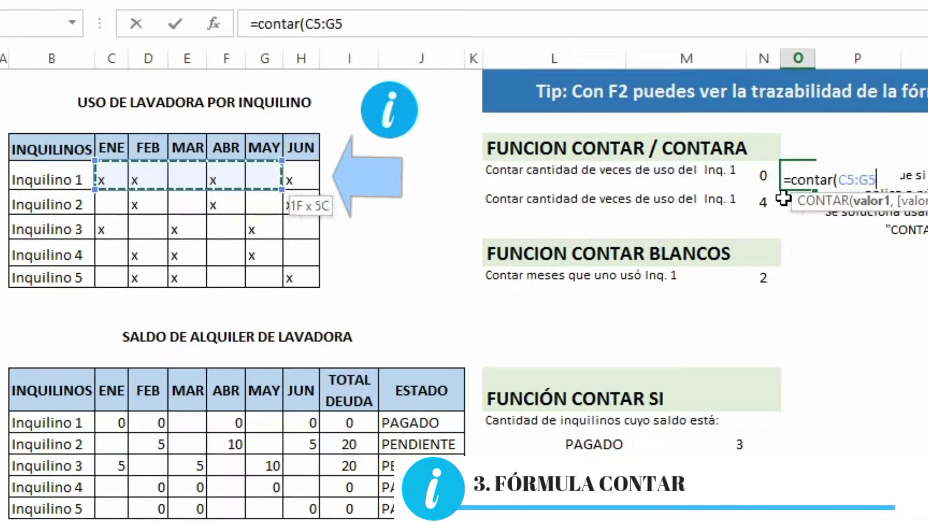
type(")}")
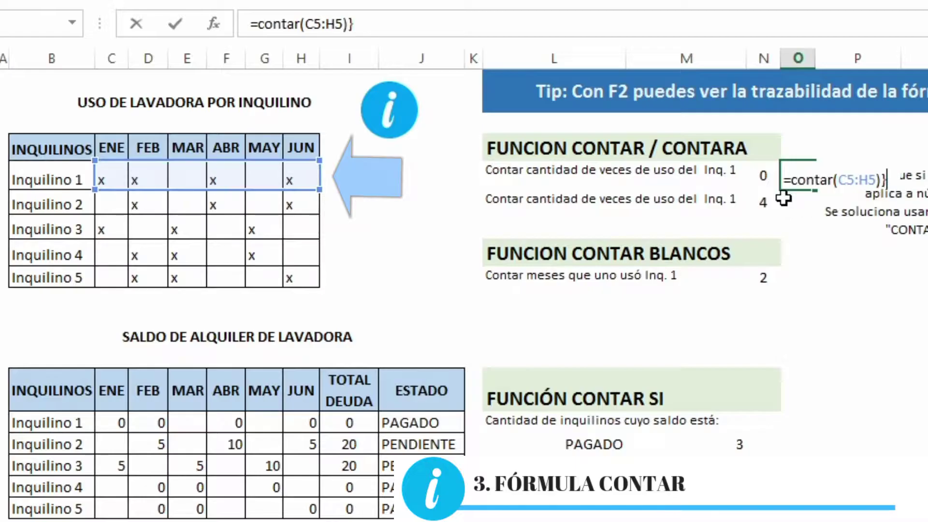
key("Return")
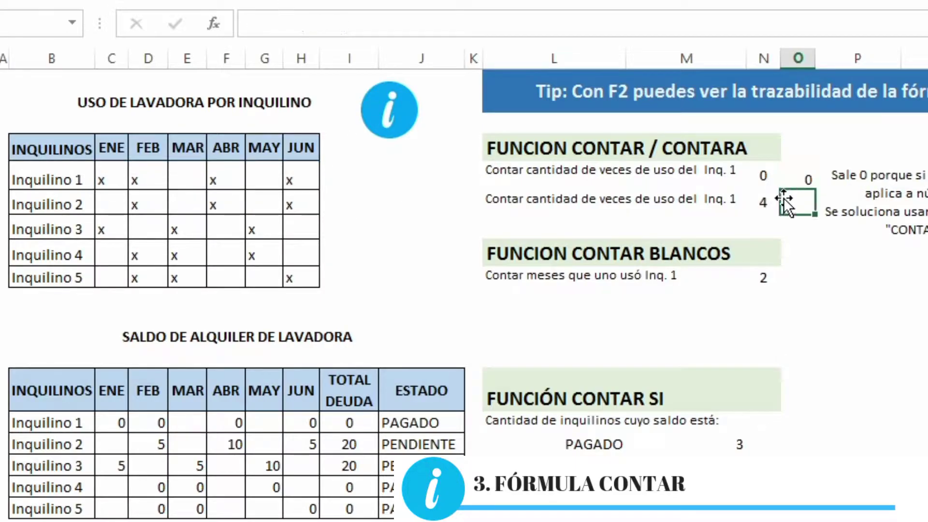
- Enter =CONTARA(C5:H5) in cell O6 to count Inquilino 1's text-marked washing machine uses
key("Right")
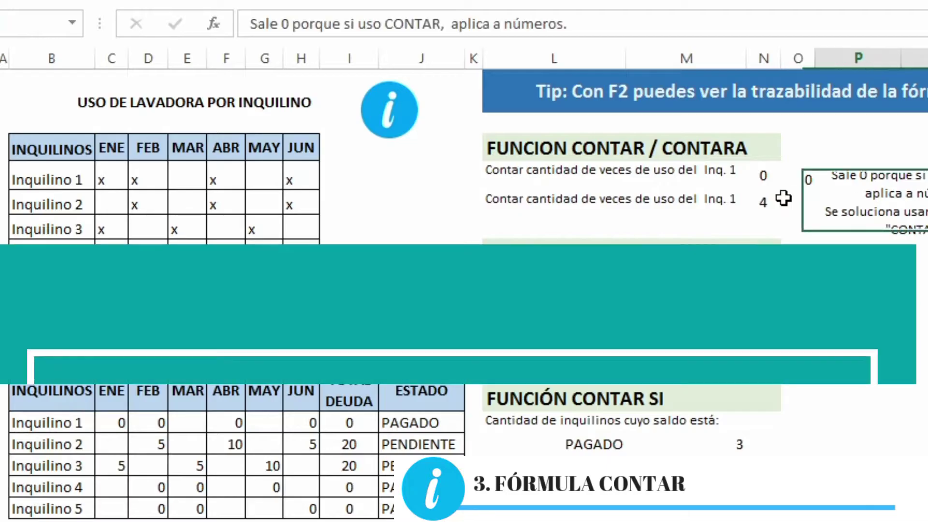
left_click(784, 199)
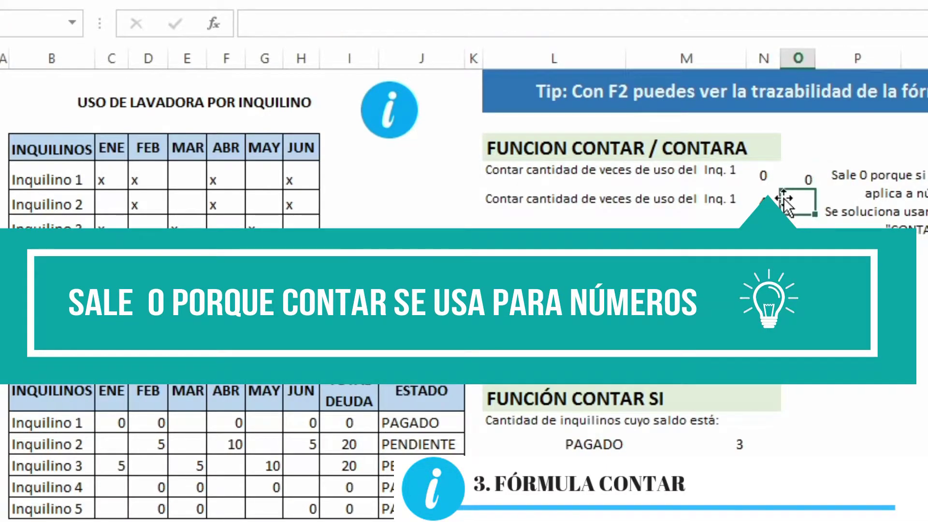
double_click(784, 199)
type("=contara")
key("Tab")
key("Left")
key("Left")
key("Left")
key("Left")
key("Left")
key("Left")
key("Left")
key("Left")
key("Left")
key("Up")
key("Right")
key("Right")
key("shift+Left")
key("shift+Left")
key("shift+Left")
key("shift+Left")
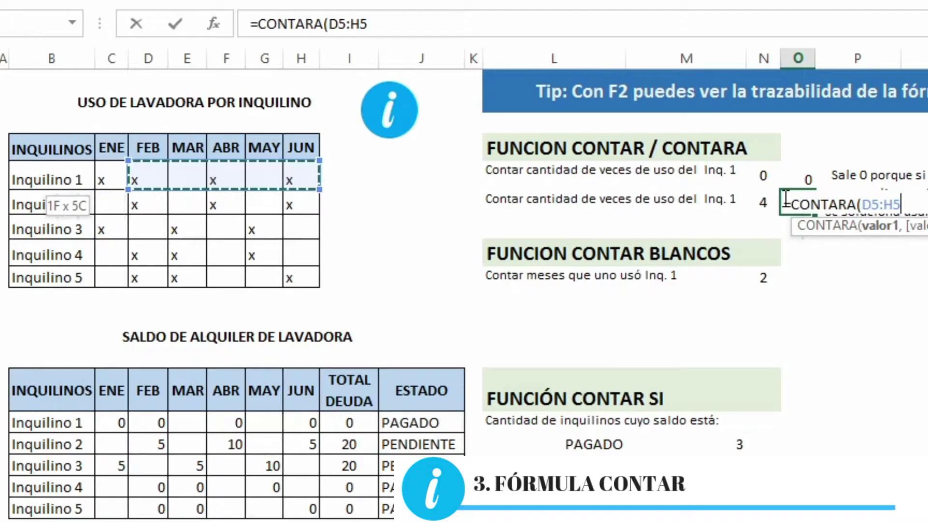
key("shift+Left")
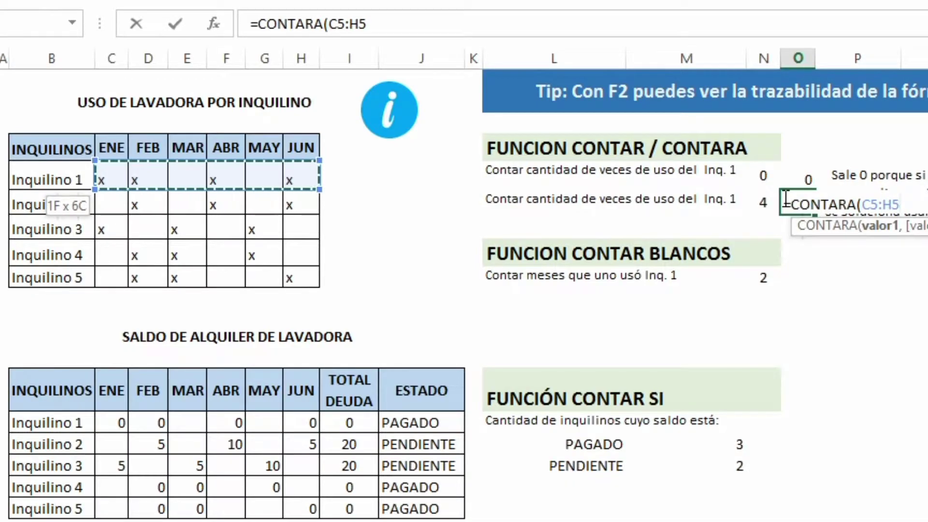
type(")")
key("Return")
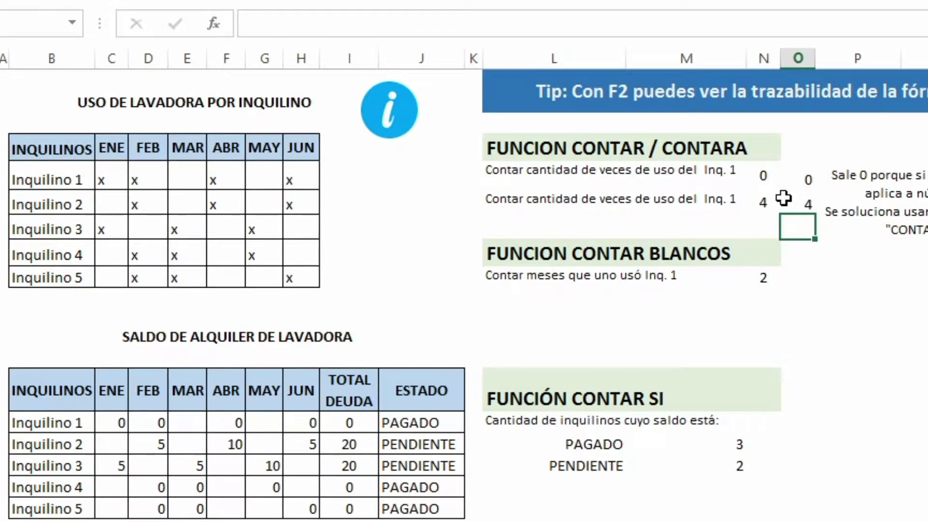
- Enter =CONTAR.BLANCO(C5:H5) in cell O9 to count the months Inquilino 1 left blank
key("Down")
key("Down")
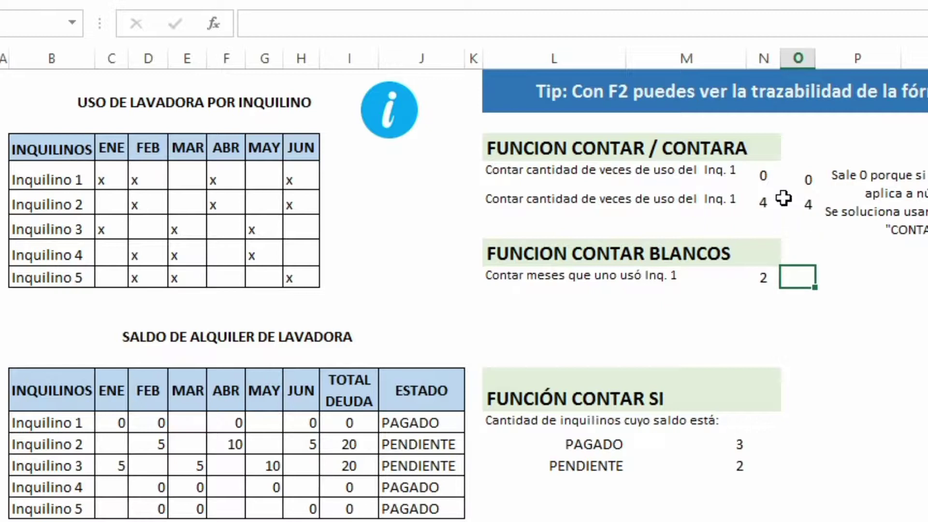
type("=con")
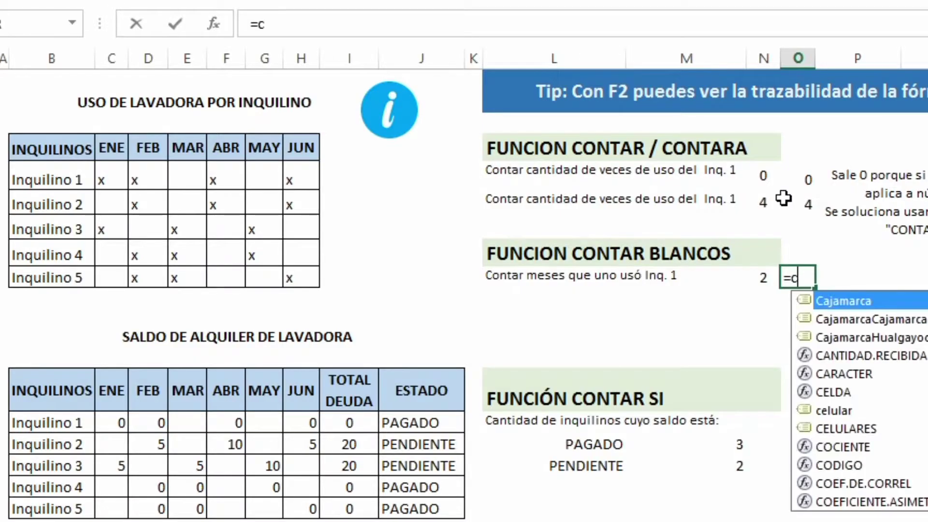
key("Down")
key("Down")
key("Down")
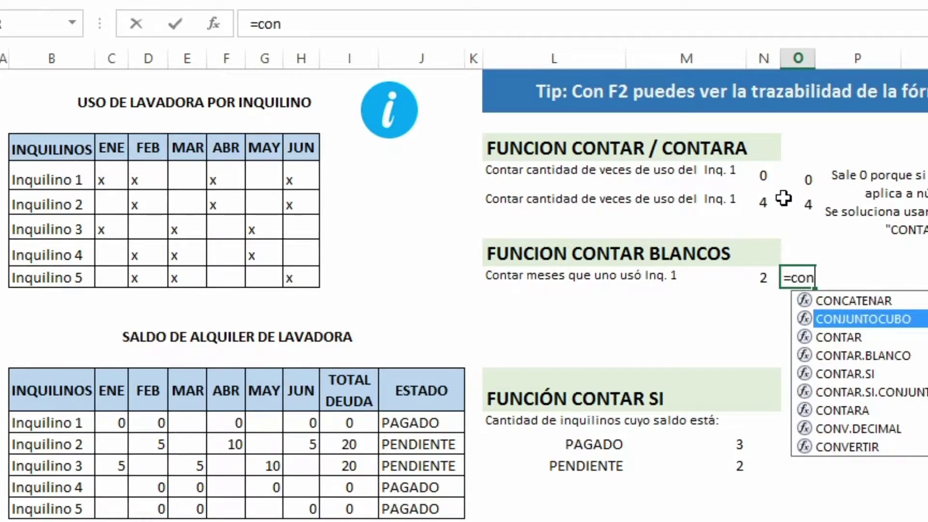
key("Tab")
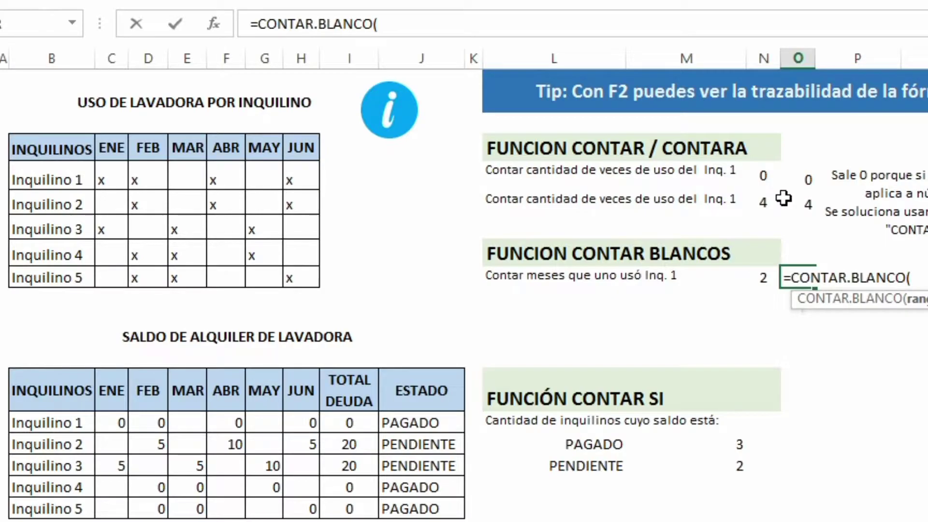
key("Left")
key("Left")
key("Left")
key("Left")
key("Left")
key("Left")
key("Left")
key("Left")
key("Left")
key("Left")
key("Left")
key("Left")
key("Left")
key("Up")
key("Up")
key("Up")
key("Right")
key("Right")
key("Left")
key("Up")
key("shift+Right")
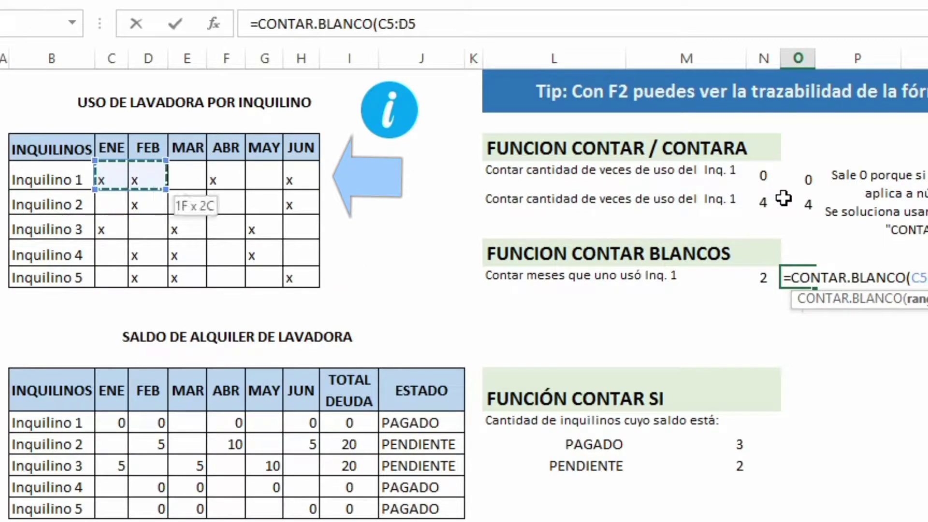
key("shift+Right")
key("shift+Right")
key("shift+Right")
key("shift+Right")
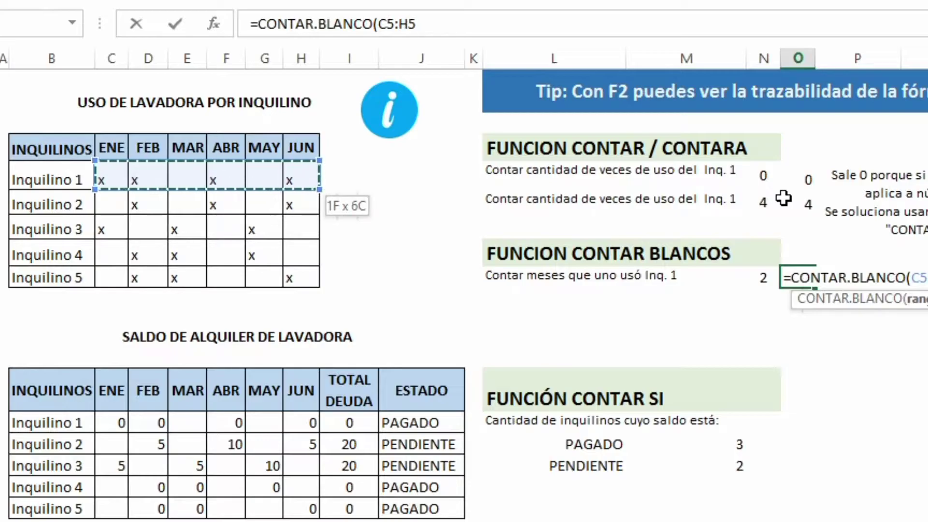
type(")")
key("Return")
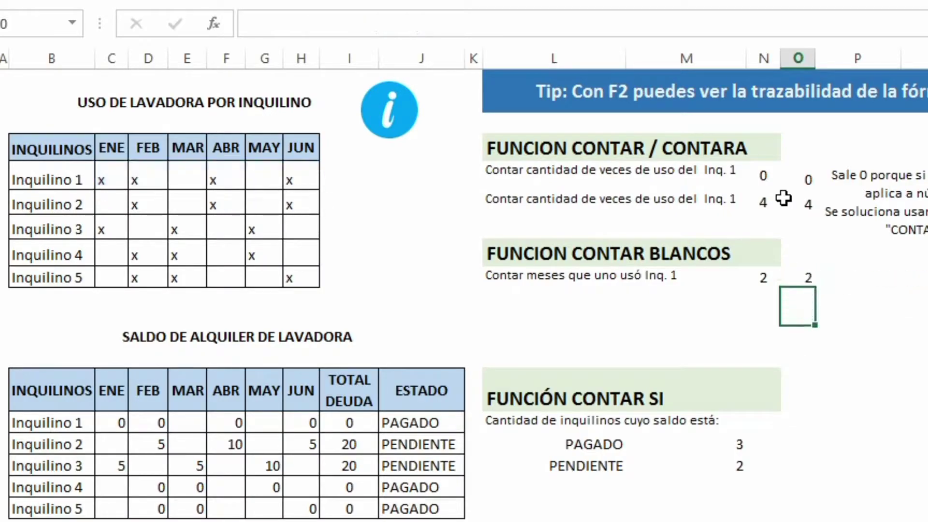
- Start a CONTAR.SI formula in cell O15 with the ESTADO range J14:J18 as its range
key("Down")
key("Down")
key("Down")
key("Down")
key("Down")
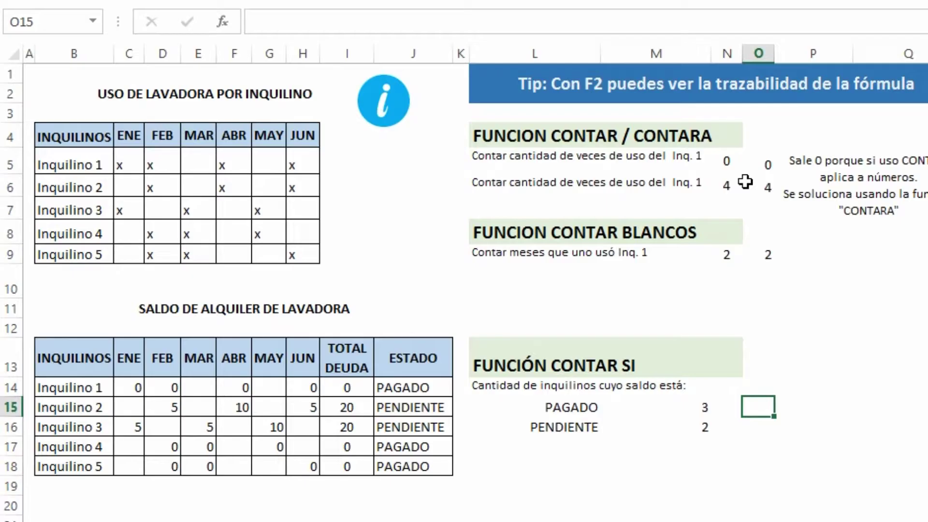
type("=c")
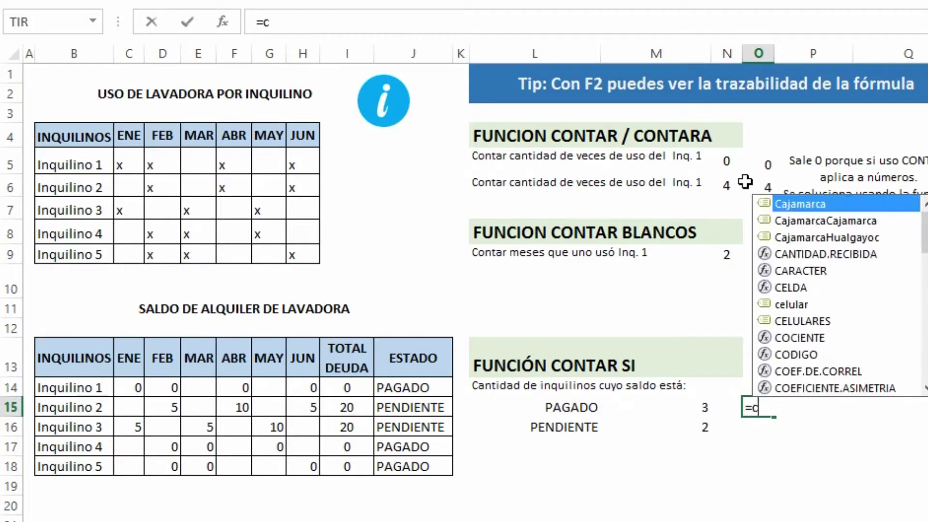
type("ontar")
key("Down")
key("Down")
key("Tab")
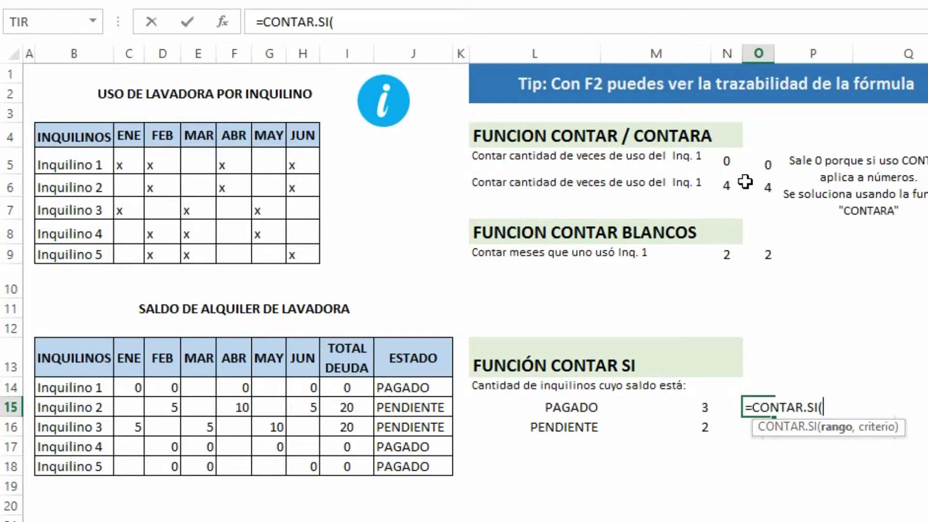
key("Left")
key("Left")
key("Left")
key("Left")
key("Left")
key("Left")
key("Left")
key("Left")
key("Right")
key("Right")
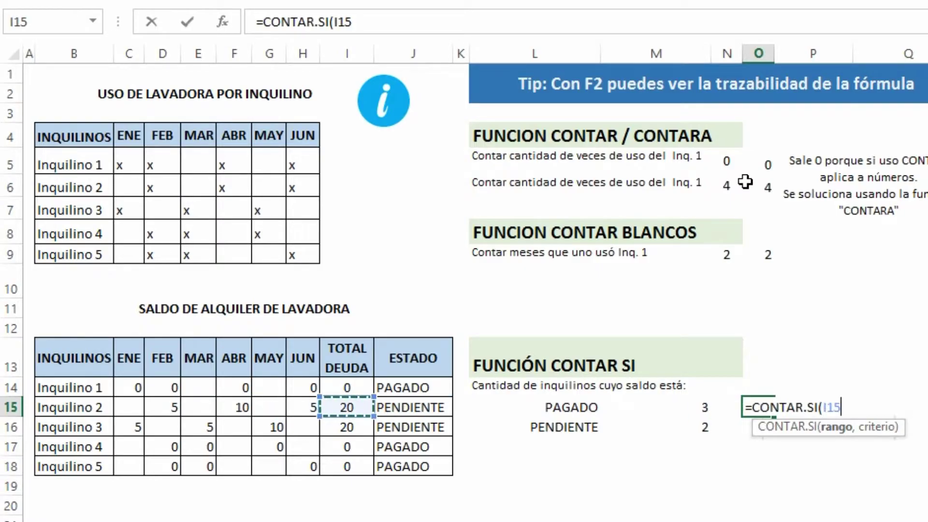
key("Right")
key("Up")
key("shift+Down")
key("shift+Down")
key("shift+Down")
key("shift+Down")
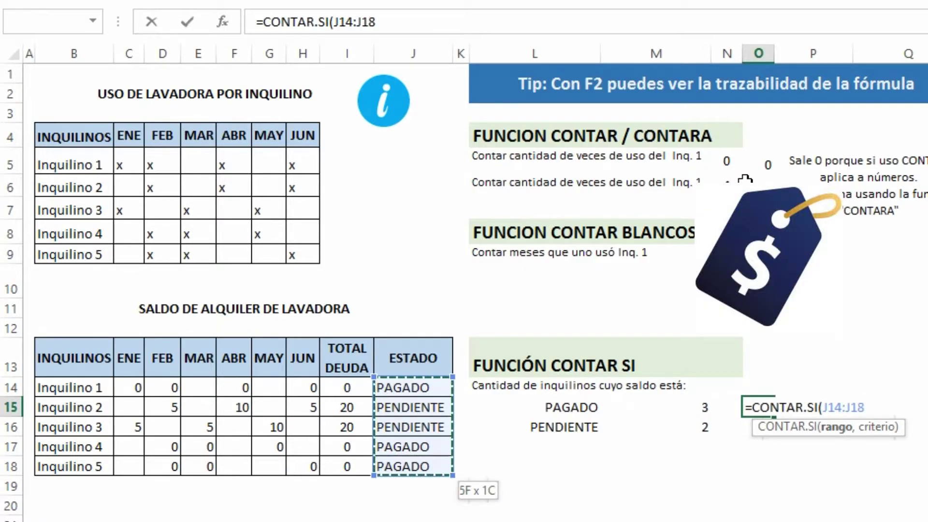
- Complete the CONTAR.SI formula in O15 with L15 (PAGADO) as its criterion
type(",")
key("Left")
key("Left")
key("Left")
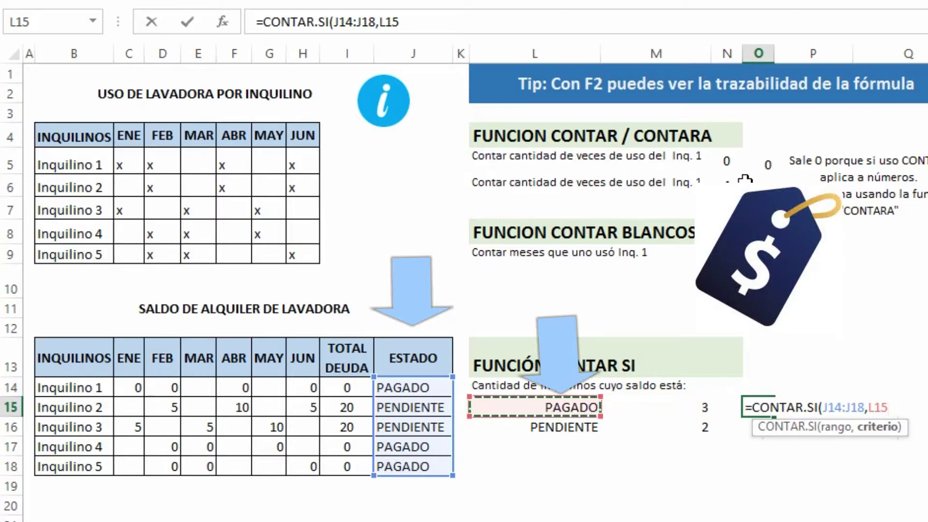
type(")")
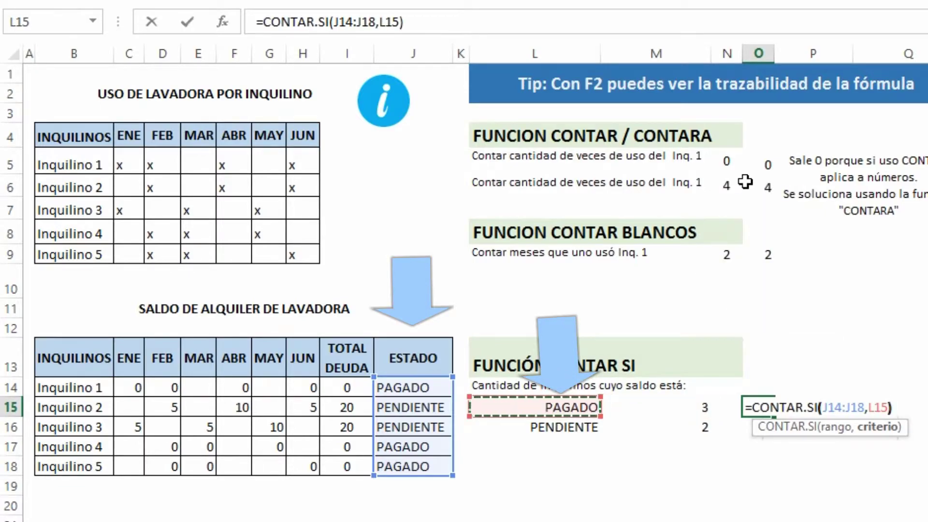
key("Return")
key("Up")
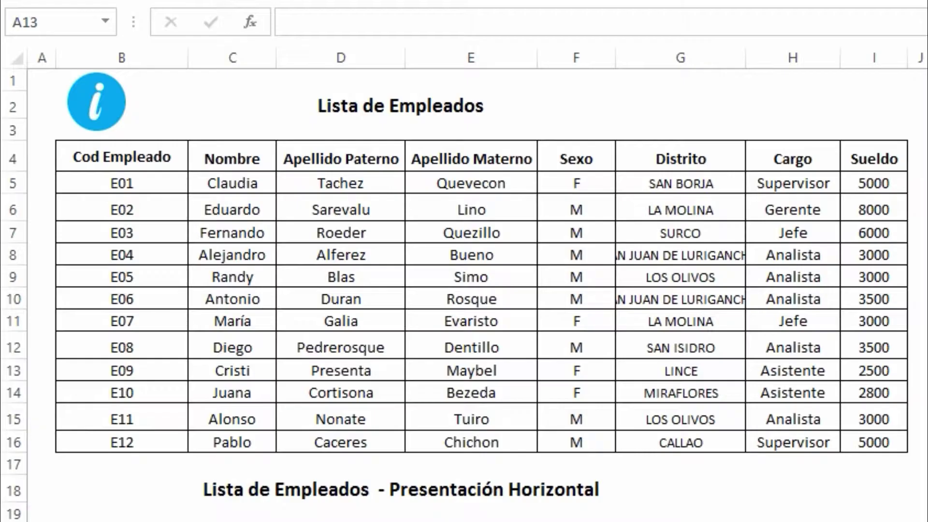
- Examine the BUSCAR V, BUSCAR H and BUSCAR example blocks beside the employee list
left_click(272, 170)
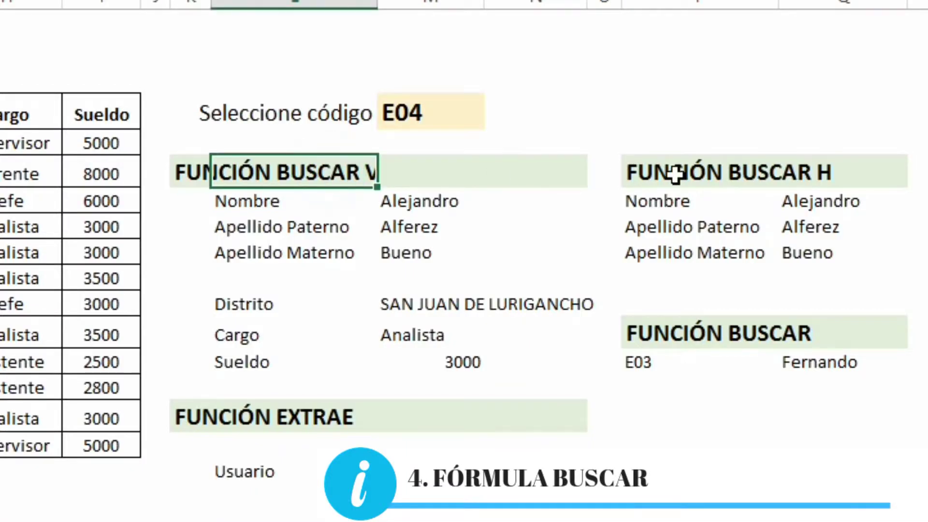
left_click(675, 175)
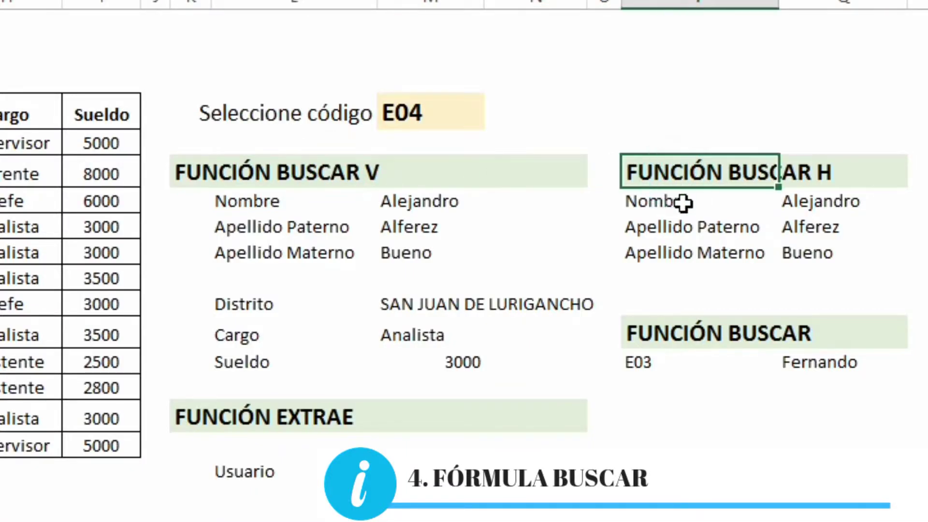
left_click(673, 328)
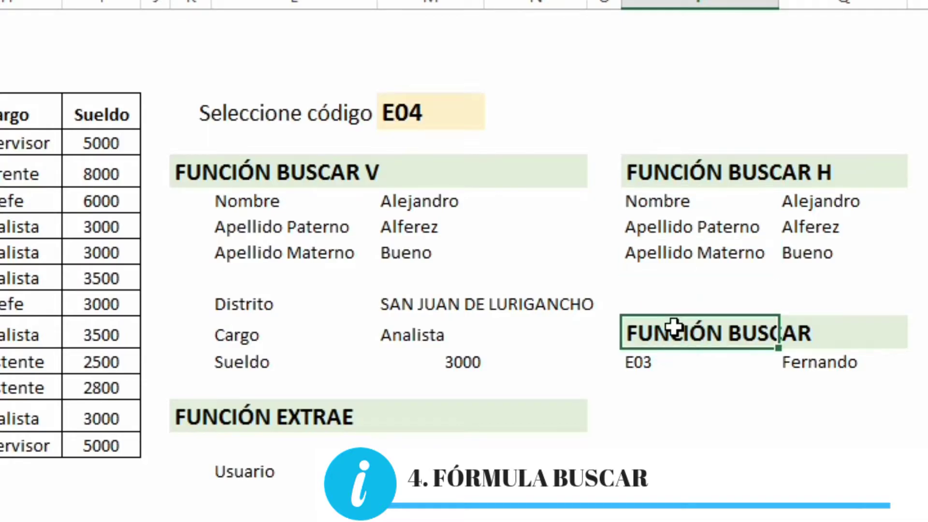
left_click(697, 357)
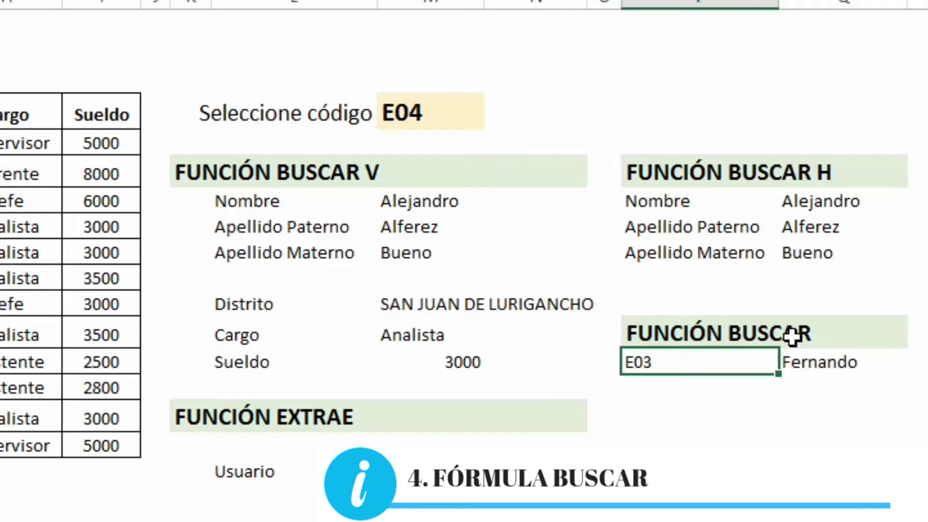
left_click(213, 169)
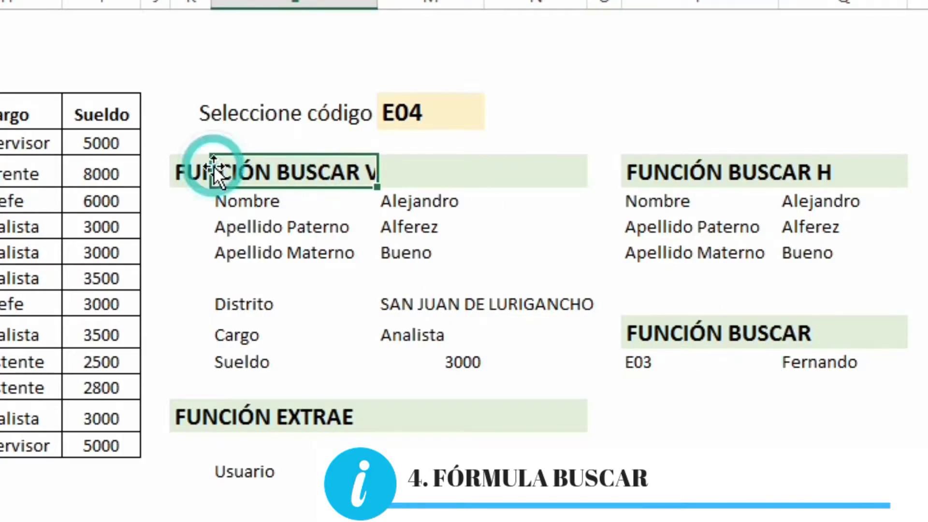
left_click(555, 244)
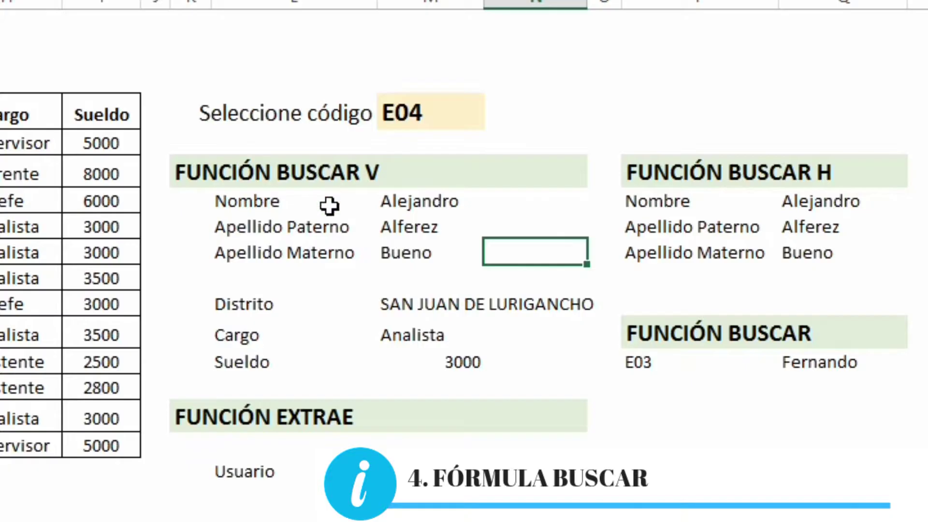
- Start a BUSCARV formula in cell M10, below Apellido Materno, with the selected code in M4 as lookup value
left_click(326, 277)
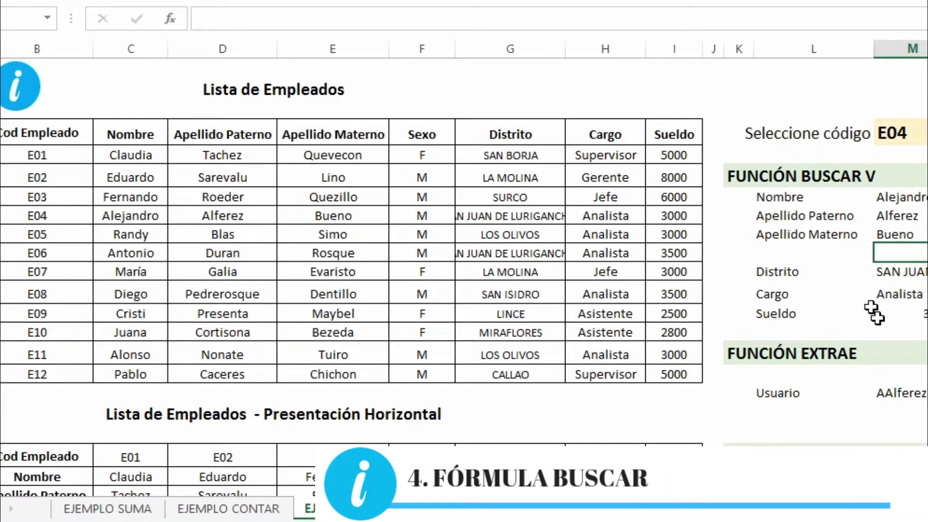
type("=busca")
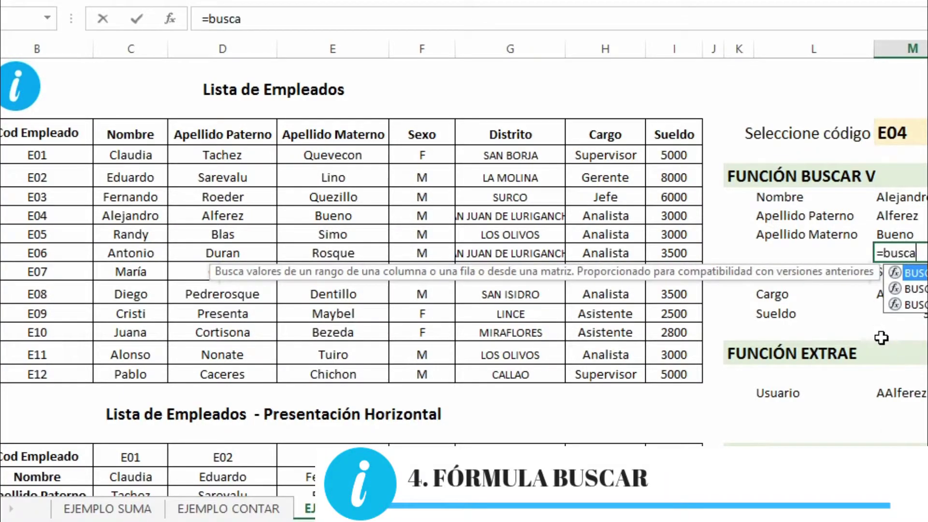
key("Down")
key("Down")
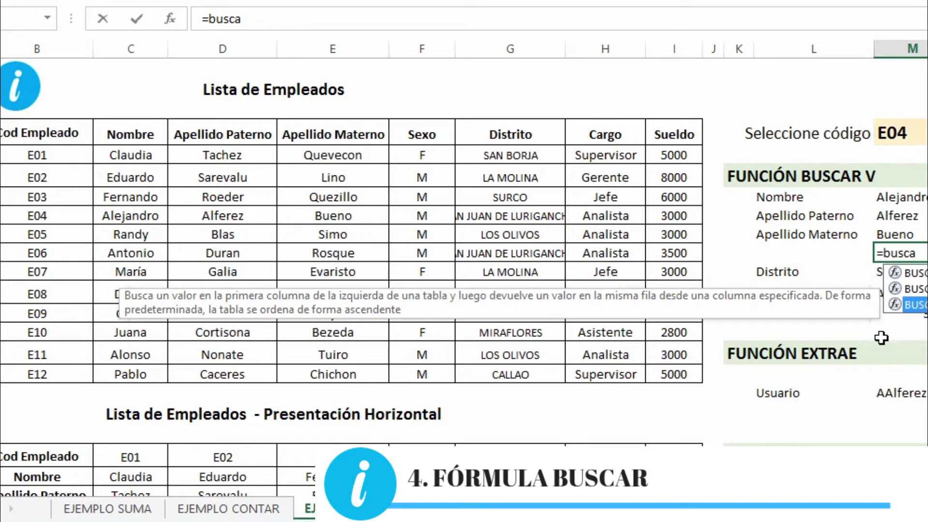
key("Tab")
key("Up")
key("Up")
key("Up")
key("Up")
key("Up")
key("Up")
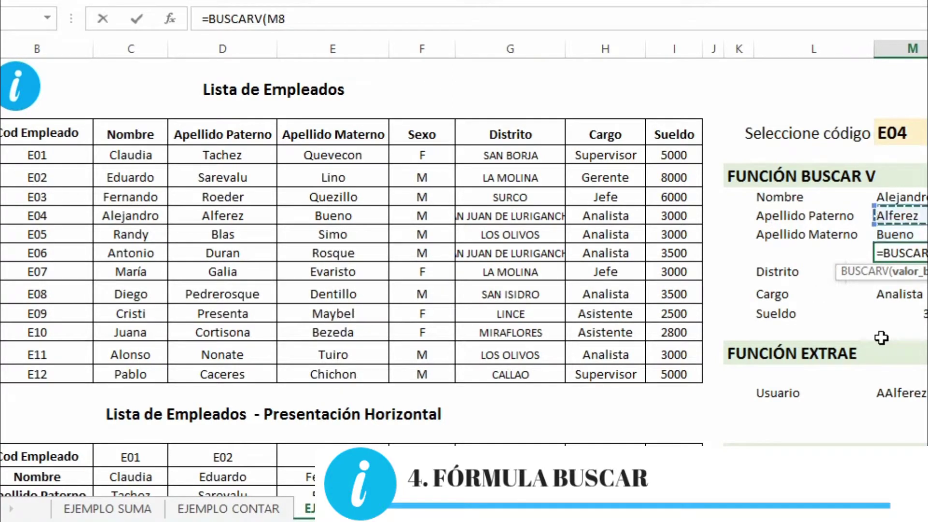
type(",")
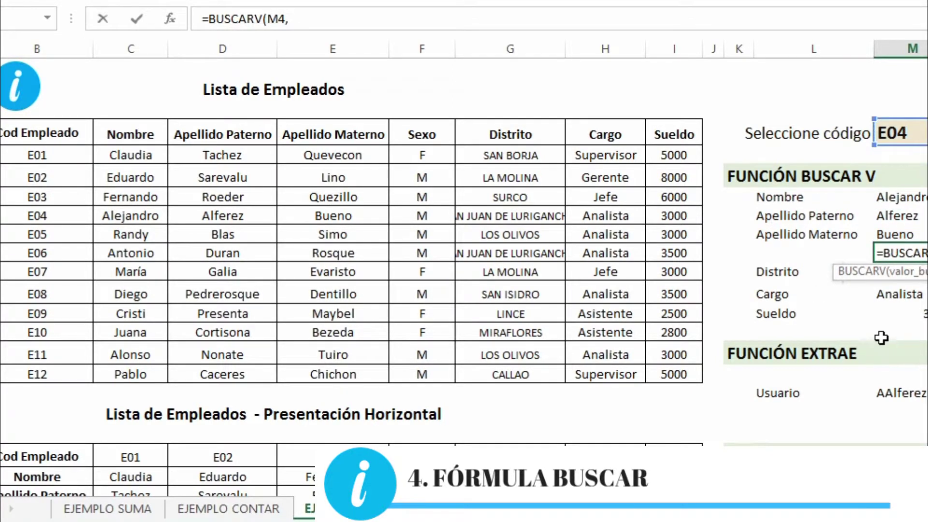
- Complete the BUSCARV formula in M10 with table B4:I16, column number 4 and FALSO for an exact match
left_click_drag(29, 136, 666, 372)
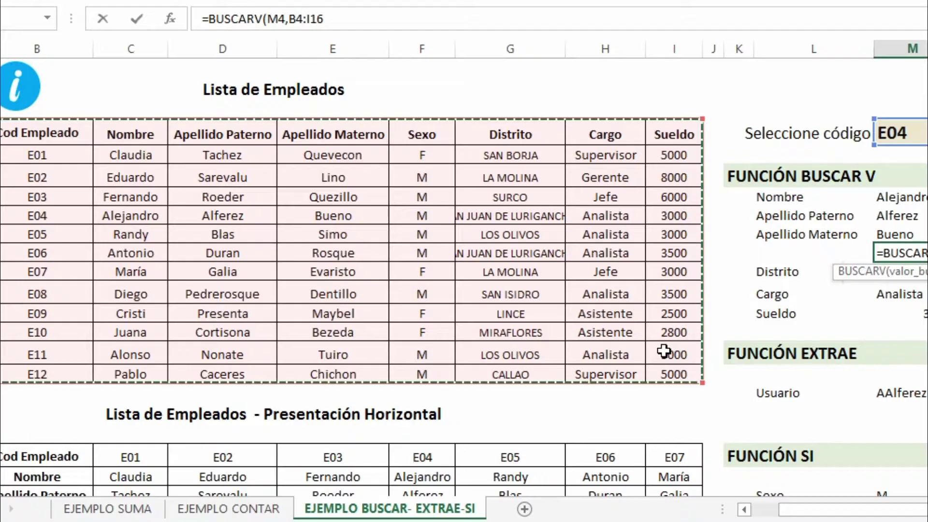
type(",")
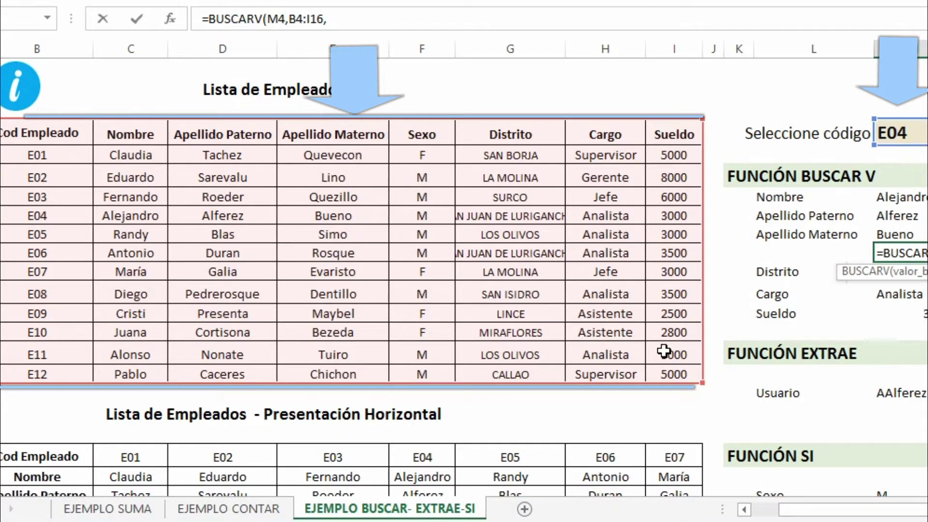
type("4")
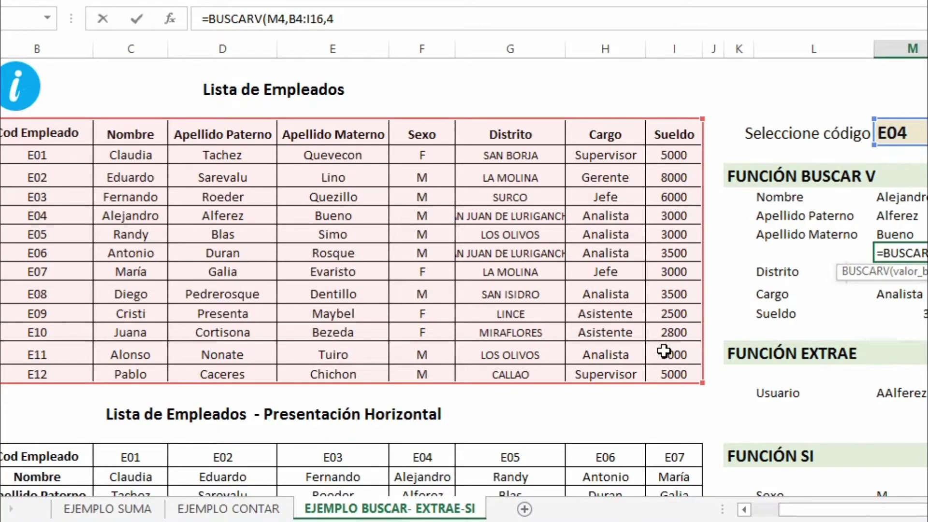
type(",")
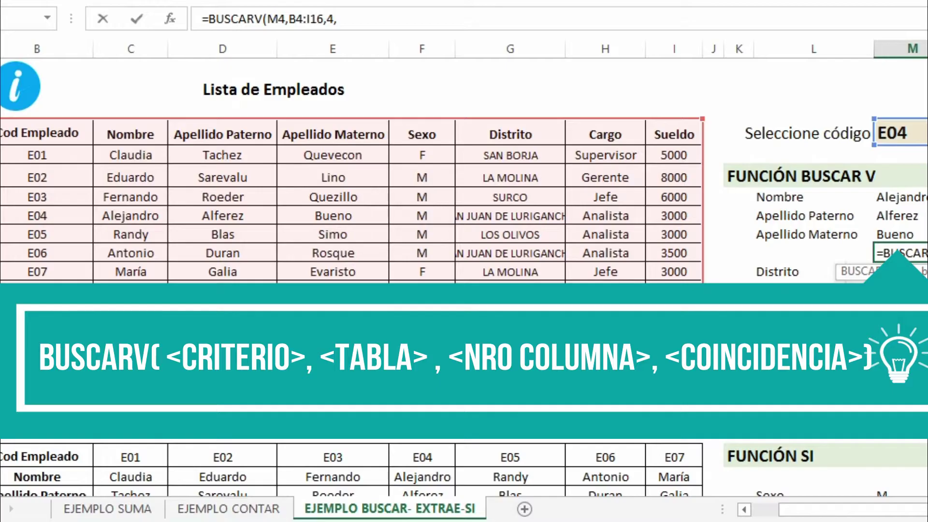
type("FALSO")
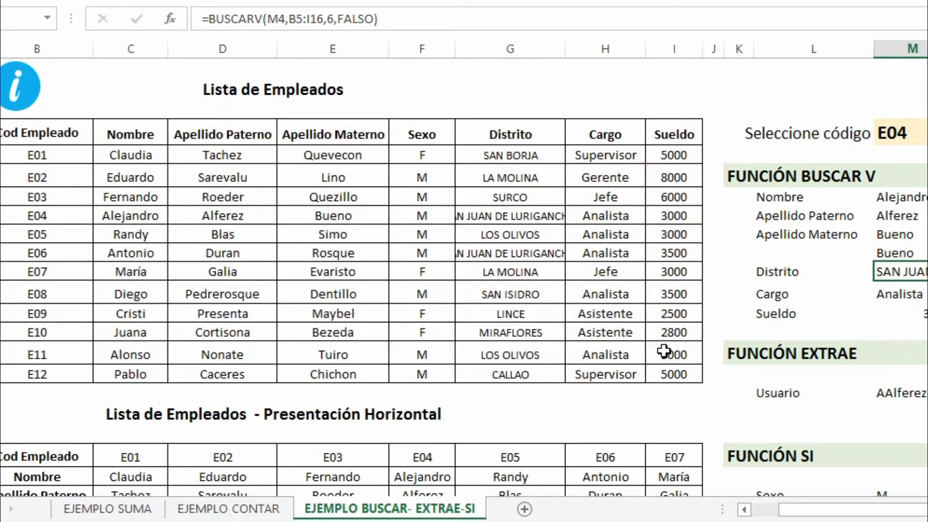
key("Up")
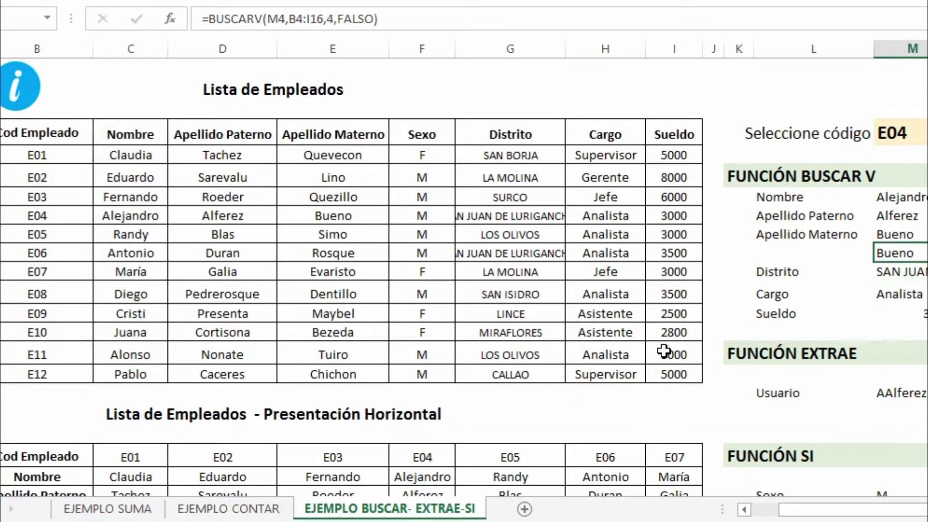
- Switch the selected employee code in M4 to E06 and to E03 to test the BUSCARV formula
left_click(907, 133)
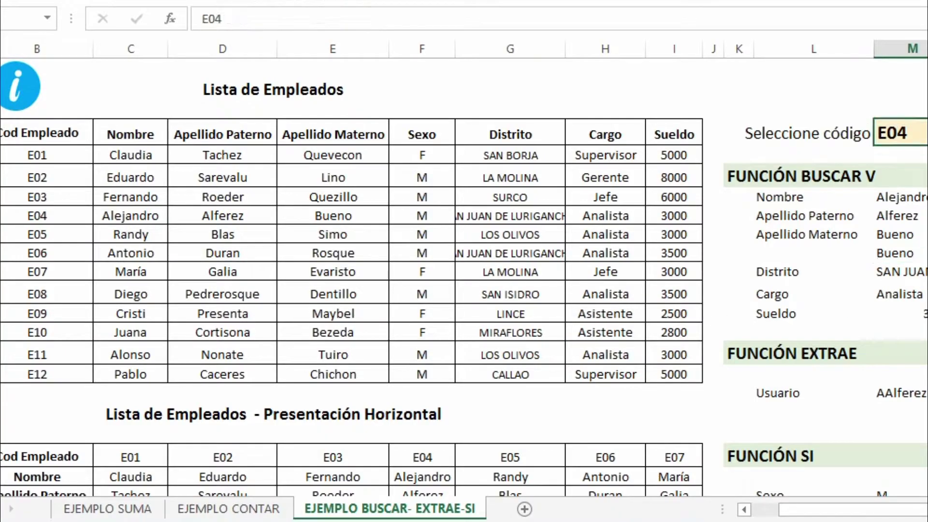
left_click(927, 137)
left_click(920, 177)
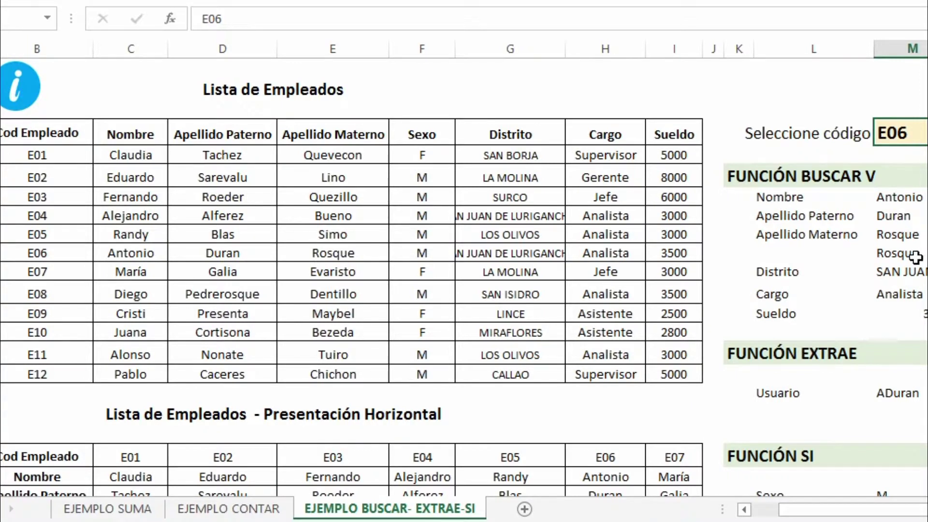
left_click(926, 137)
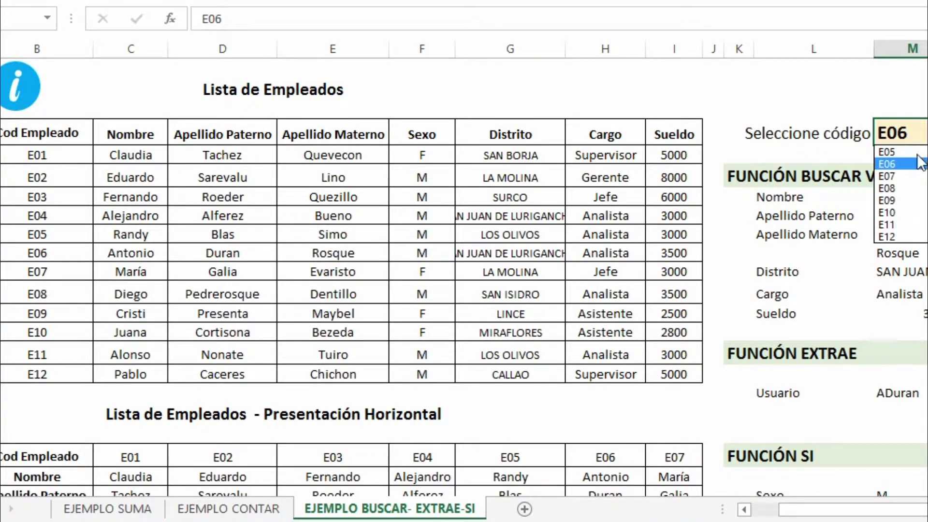
scroll(901, 193, "up", 1)
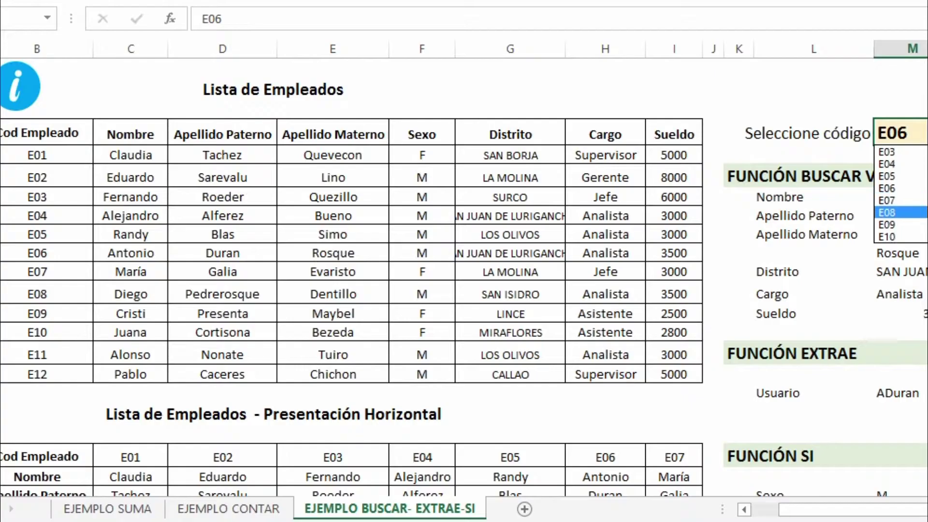
left_click(904, 152)
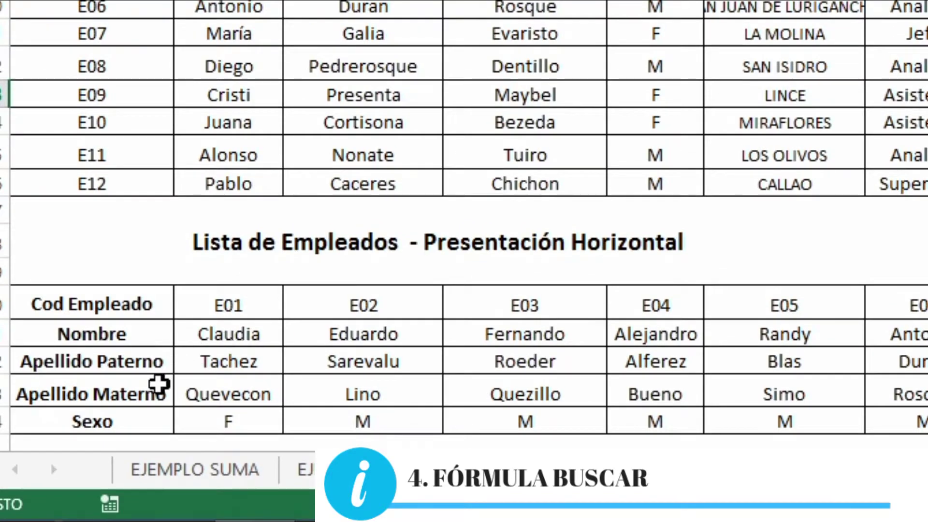
- Start a BUSCARH formula in Q10, below Apellido Materno, with the selected code in M4 as lookup value
left_click(132, 389)
left_click(657, 384)
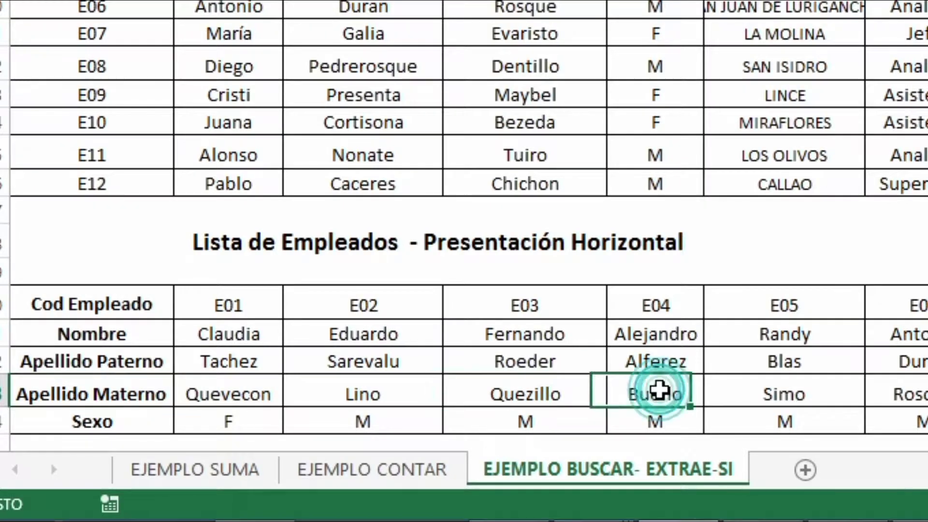
left_click(803, 183)
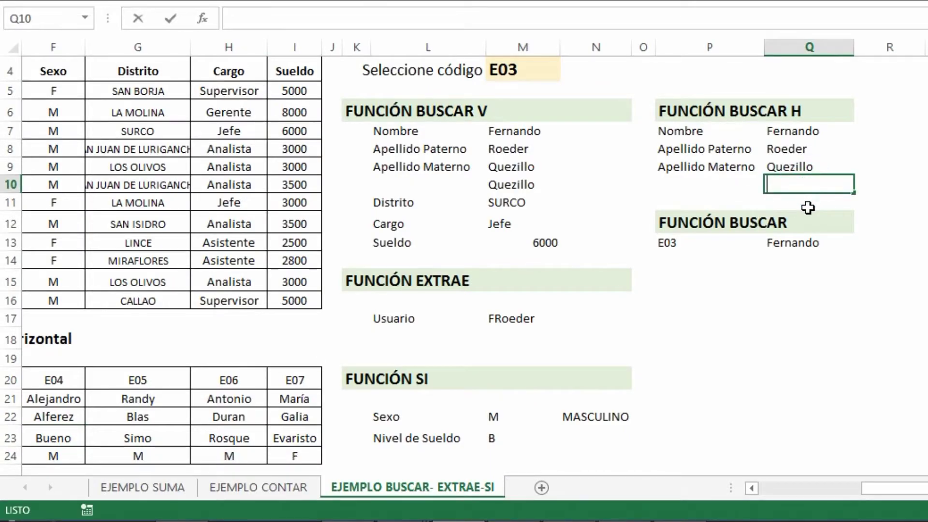
type("=busca")
double_click(810, 218)
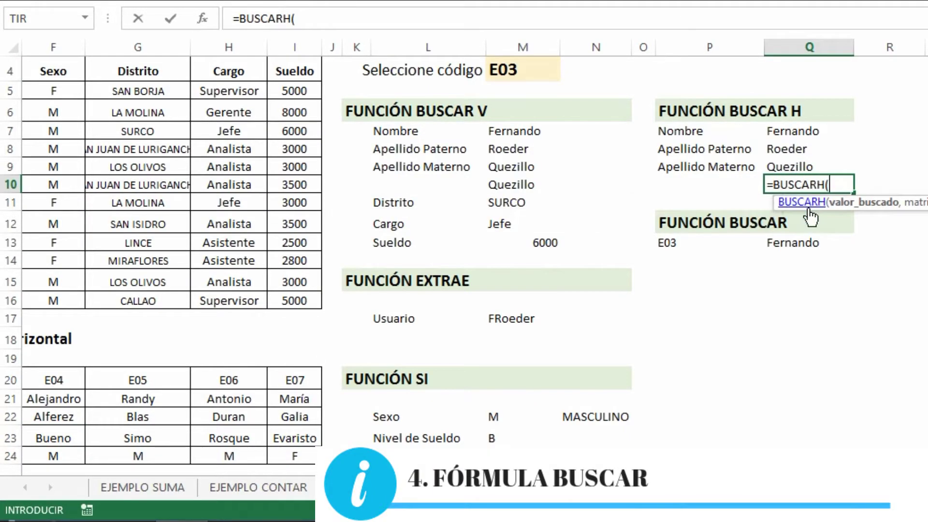
key("Up")
key("Up")
key("Left")
key("Left")
key("Left")
key("Up")
key("Left")
key("Up")
key("Up")
key("Up")
type(",")
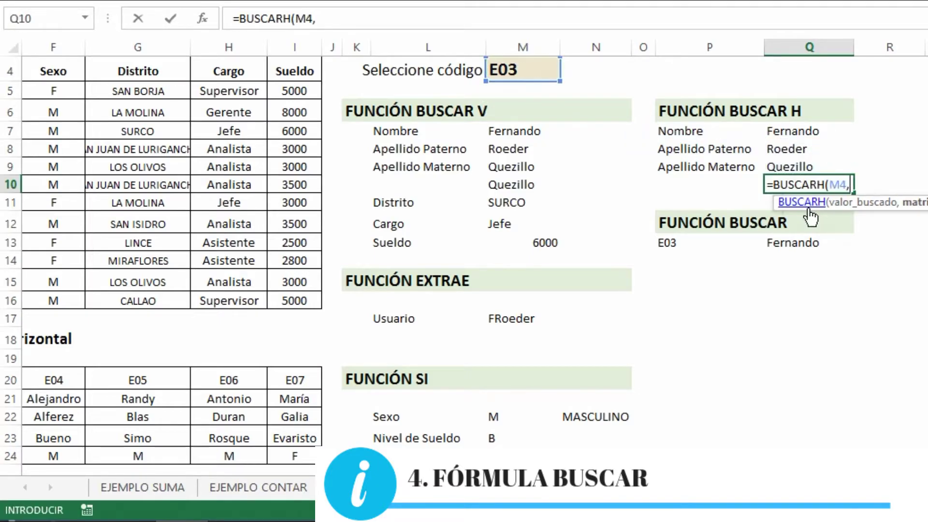
- Add the horizontal employee table B20:I24 as the table argument of the BUSCARH formula
key("Down")
key("Left")
key("Left")
key("Left")
key("Left")
key("Left")
key("Left")
key("Left")
key("Left")
key("Left")
key("Left")
key("Left")
key("Left")
key("Left")
key("Left")
key("Left")
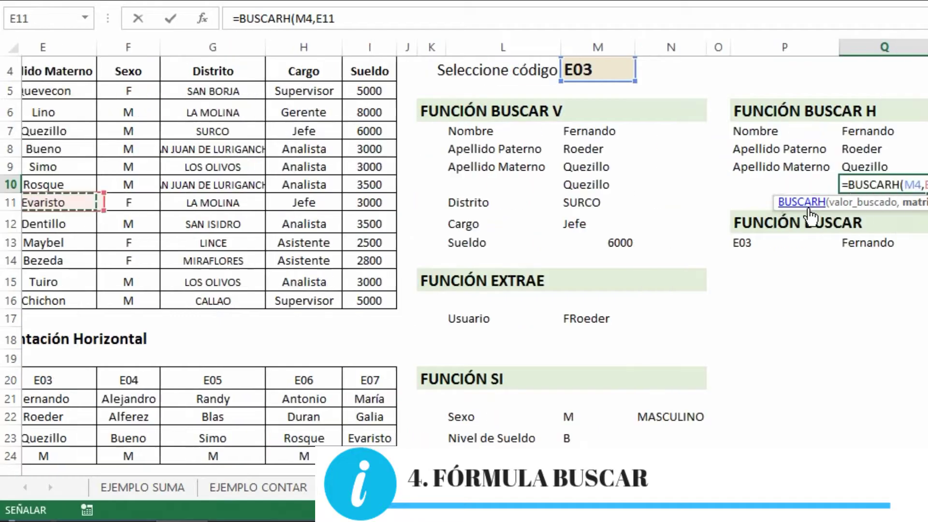
key("Left")
key("Down")
key("Down")
key("Down")
key("Down")
key("Down")
key("Down")
key("Down")
key("Right")
key("Down")
key("Down")
key("Down")
key("Up")
key("shift+Down")
key("shift+Down")
key("shift+Down")
key("shift+Down")
key("shift+Right")
key("shift+Right")
key("shift+Right")
key("shift+Right")
key("shift+Right")
key("shift+Right")
key("shift+Right")
key("shift+Right")
key("shift+Right")
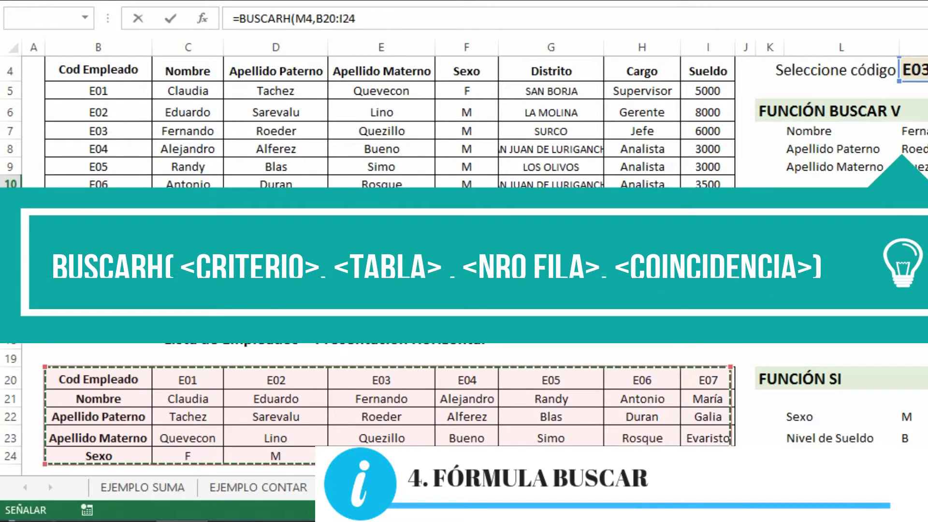
key("shift+Left")
key("shift+Left")
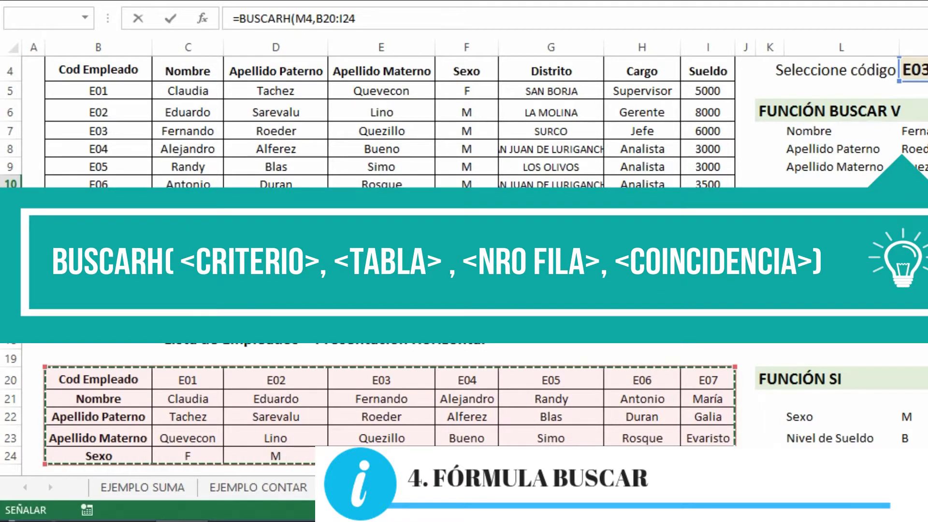
type(",")
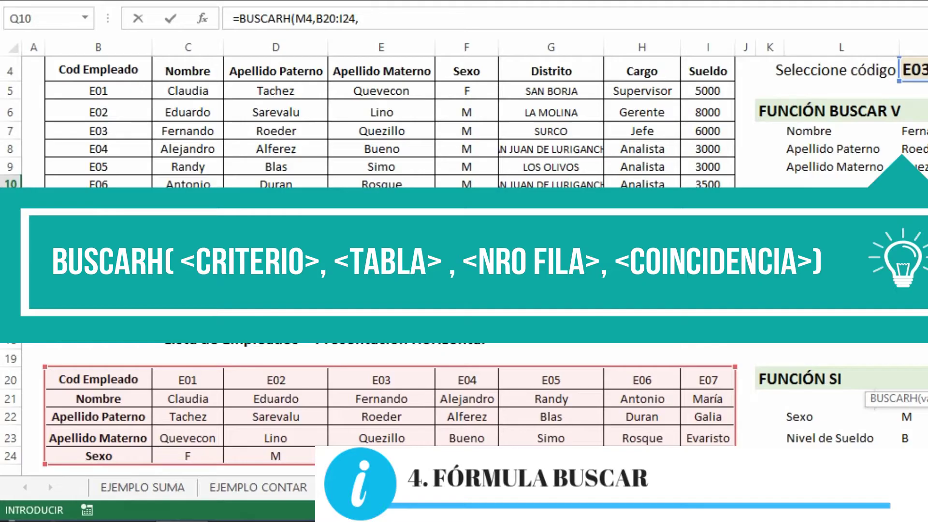
- Complete the BUSCARH formula in Q10 with row number 4 and FALSO for an exact match
type("4")
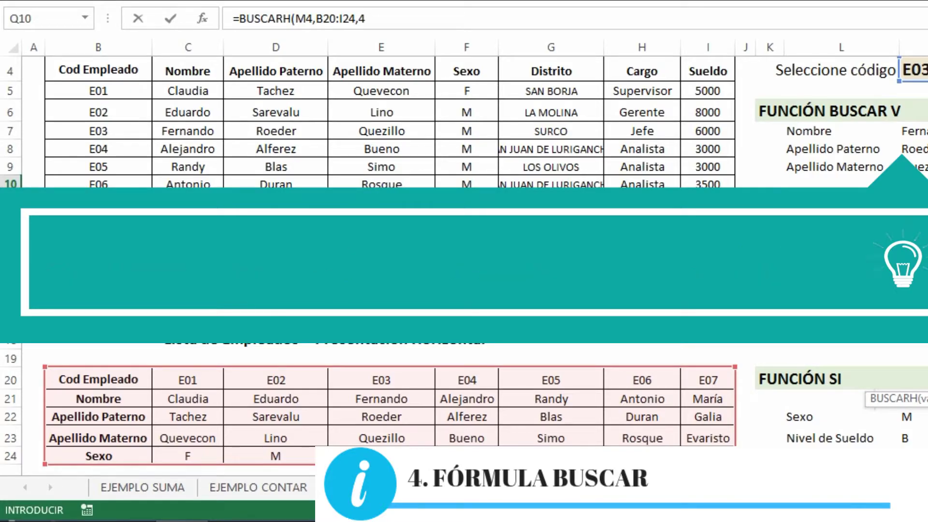
type(",")
key("Down")
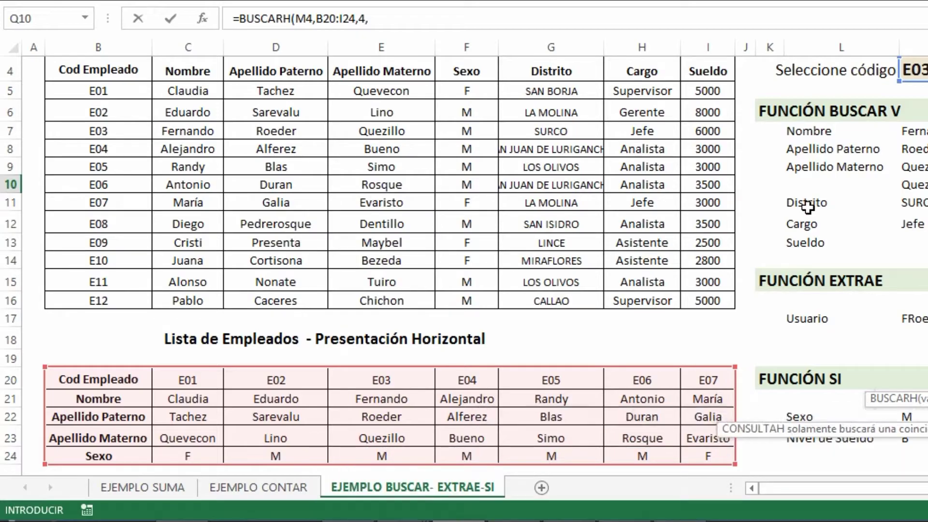
key("Tab")
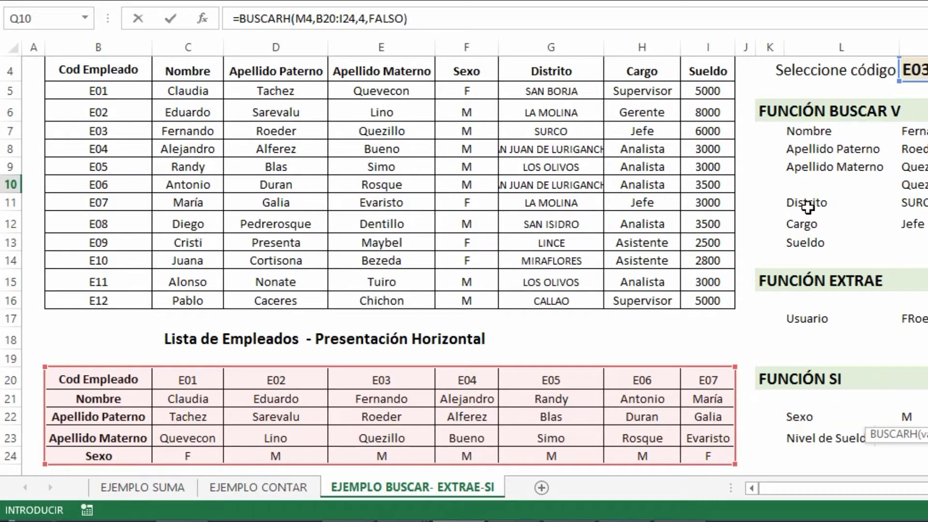
key("ctrl+Return")
- Set the employee code in M4 to E04 to test the BUSCARH formula, and inspect the FUNCIÓN BUSCAR result cell
left_click(914, 71)
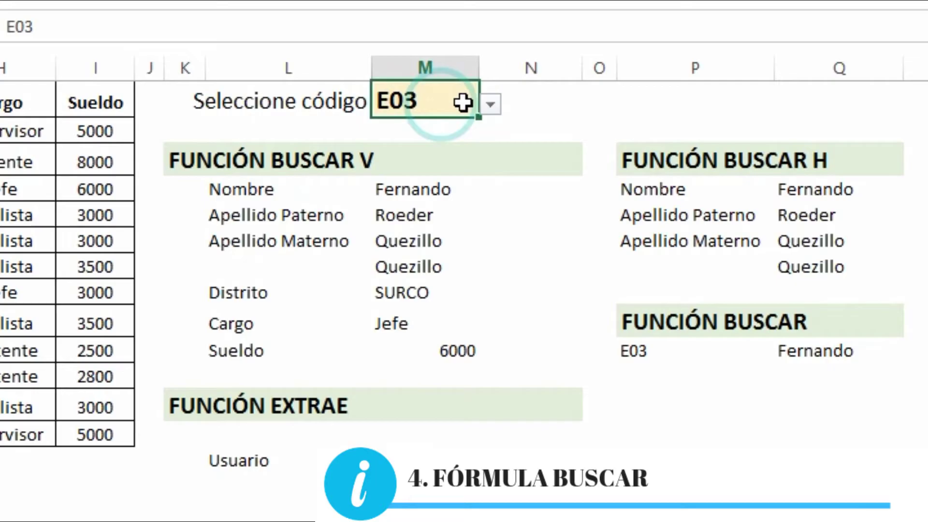
left_click(489, 106)
left_click(435, 144)
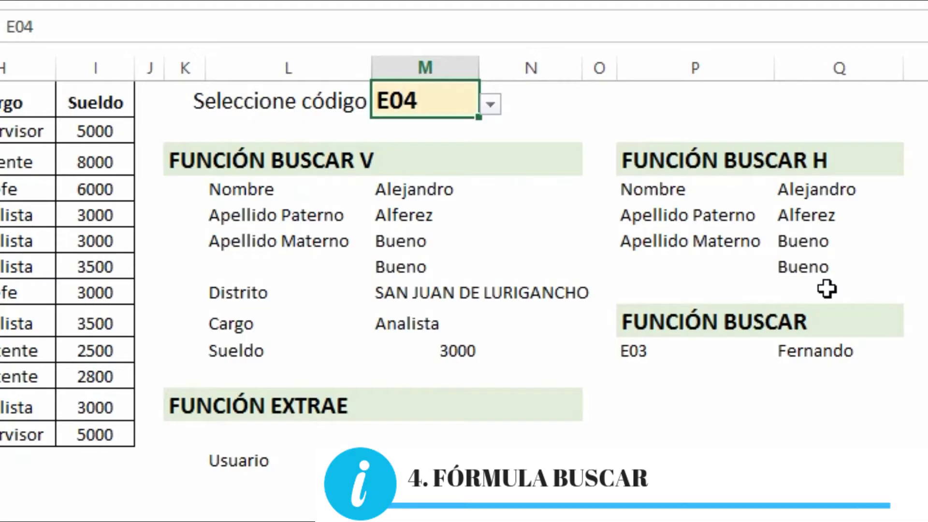
left_click(811, 349)
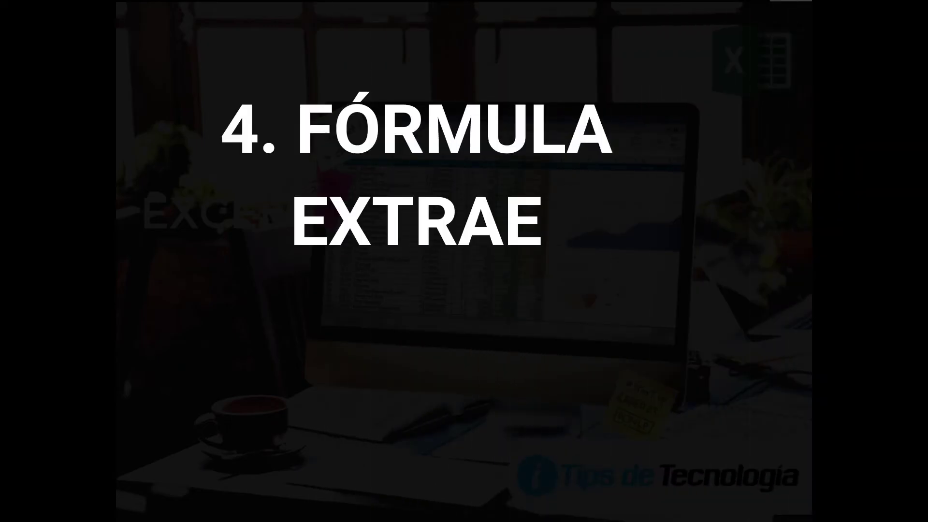
- Enter an EXTRAE formula in M18, below the Usuario value, taking 1 character from the name in M7 starting at position 1
left_click(595, 399)
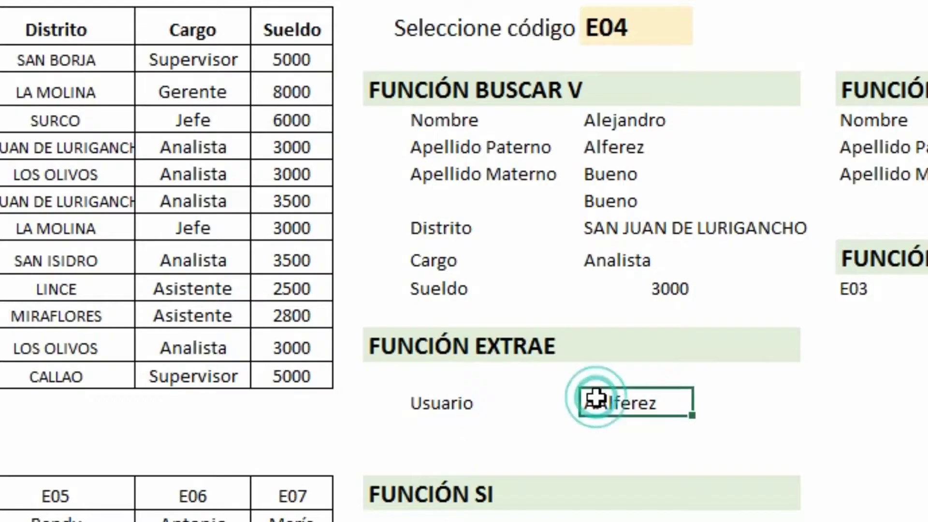
left_click(625, 430)
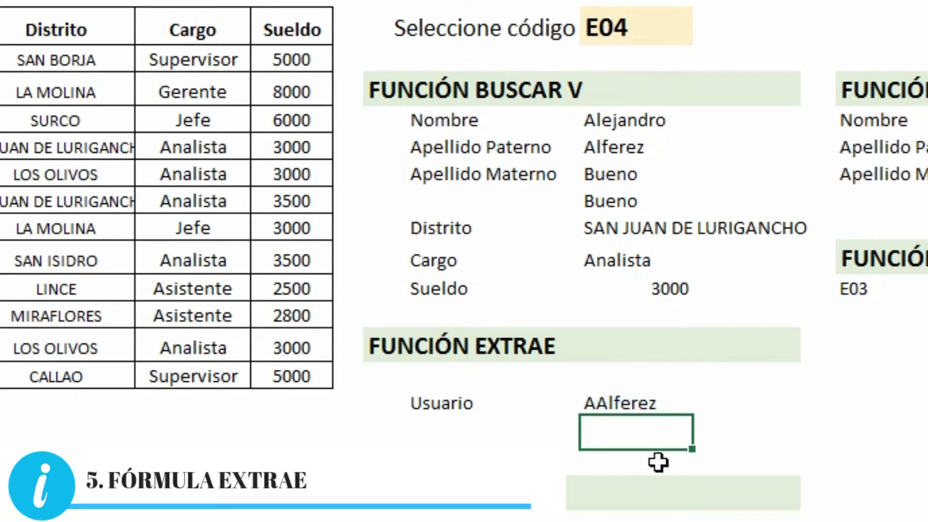
type("=ext")
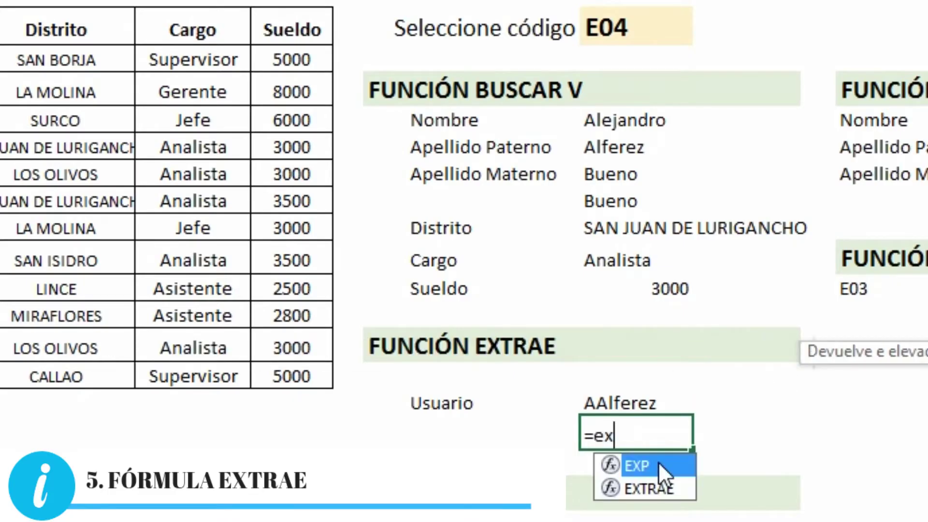
double_click(658, 465)
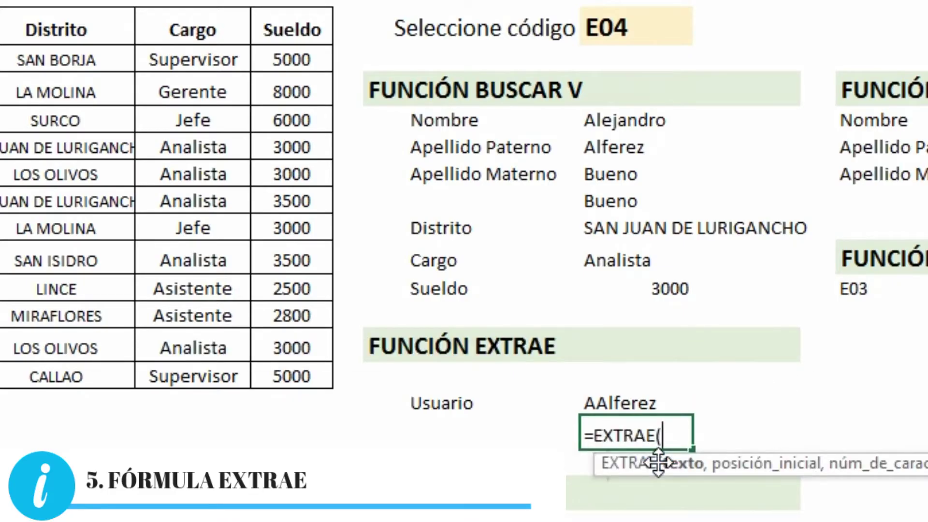
key("Up")
key("Up")
key("Up")
key("Up")
key("Up")
key("Up")
key("Up")
key("Up")
key("Up")
key("Up")
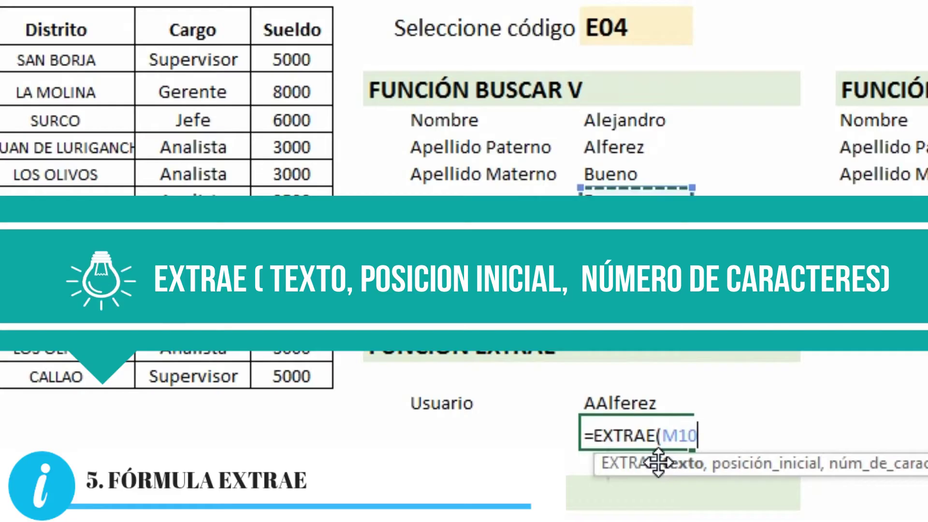
key("Up")
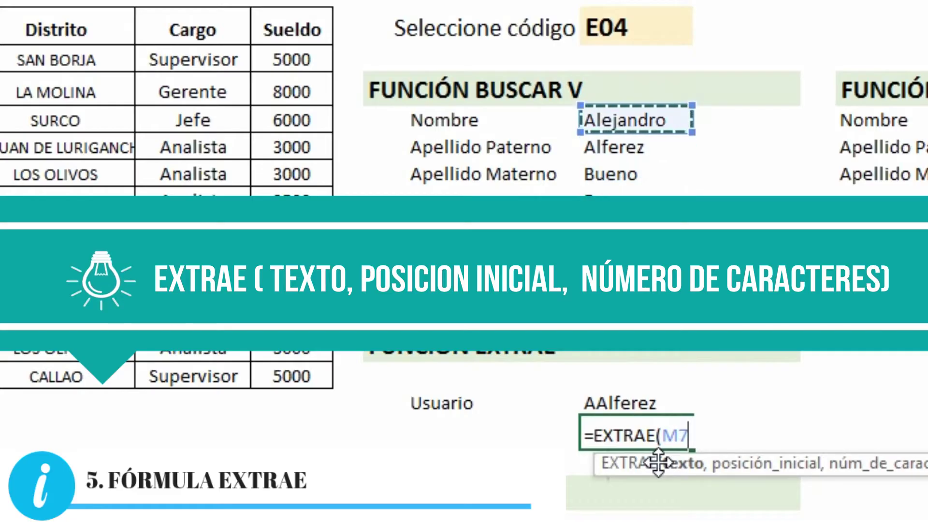
type(",")
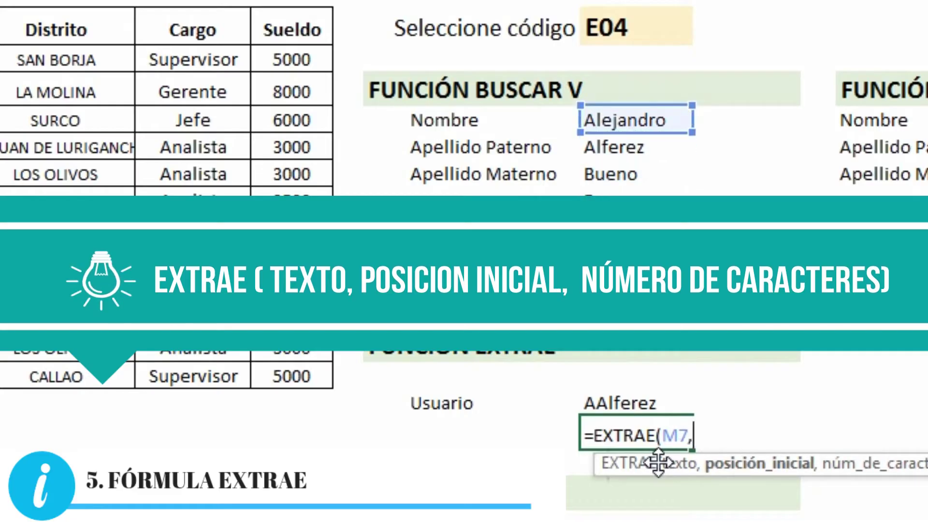
type("1,1)")
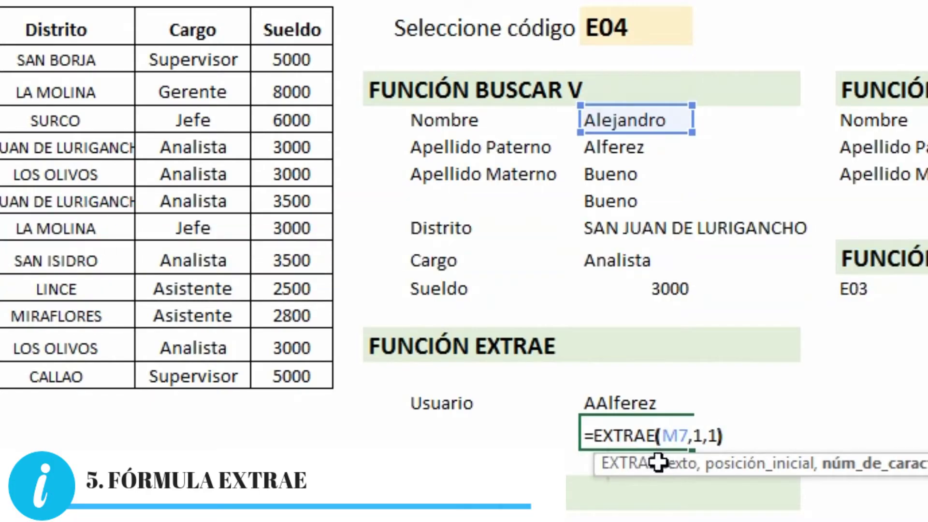
key("Return")
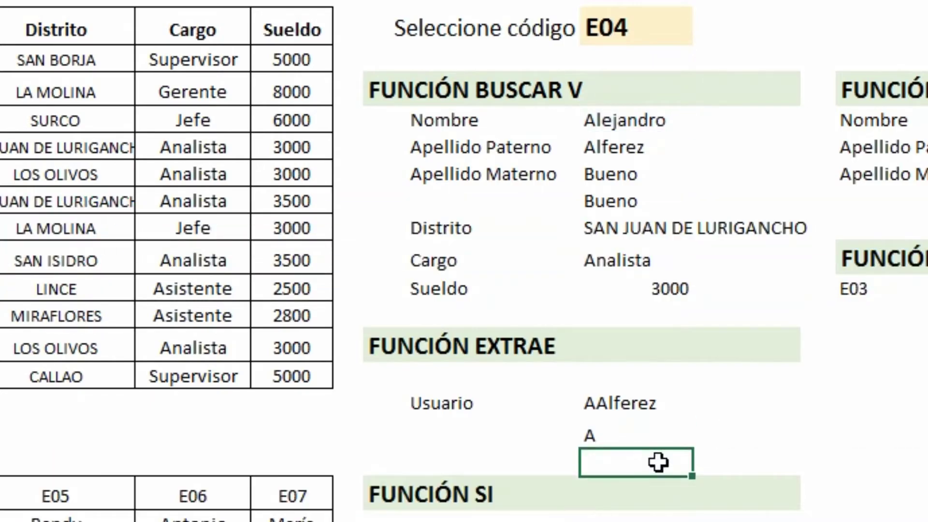
- Extend the EXTRAE formula in M18 with &M8 to append the Apellido Paterno
key("Up")
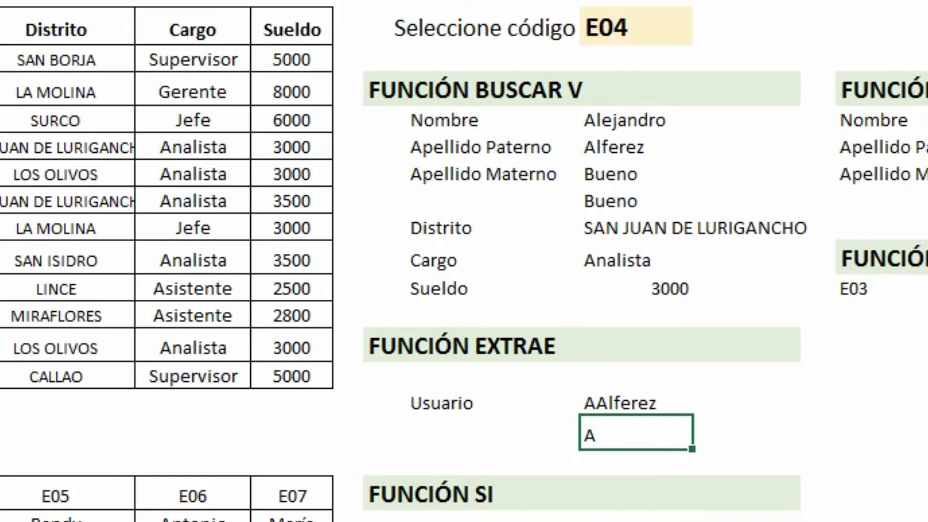
key("F2")
key("End")
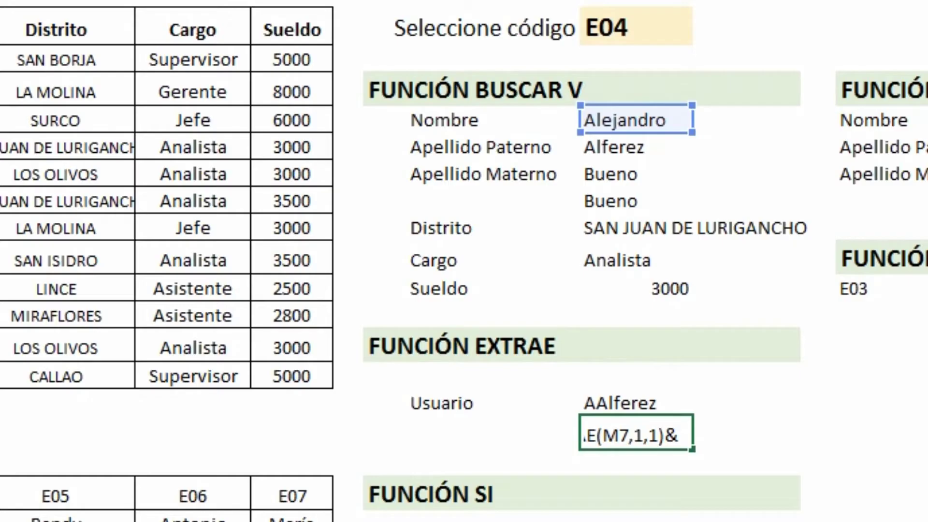
left_click(618, 148)
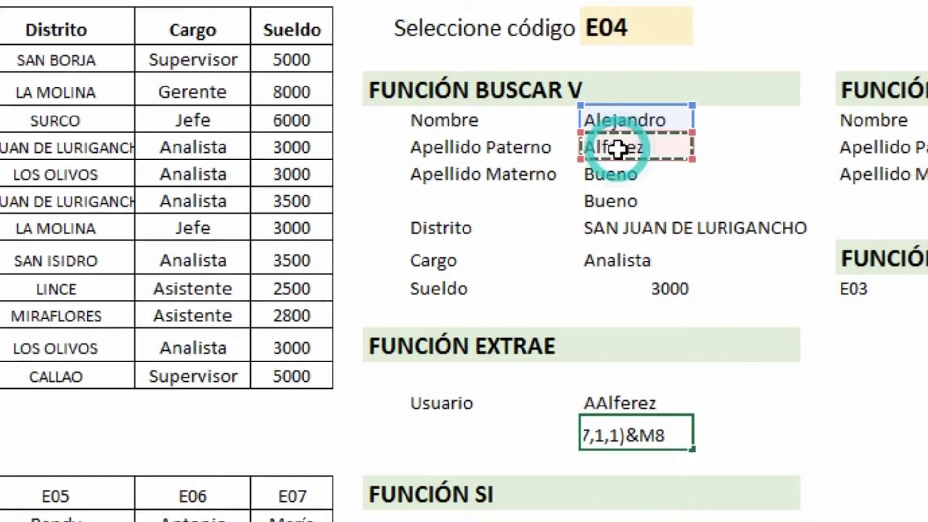
key("Return")
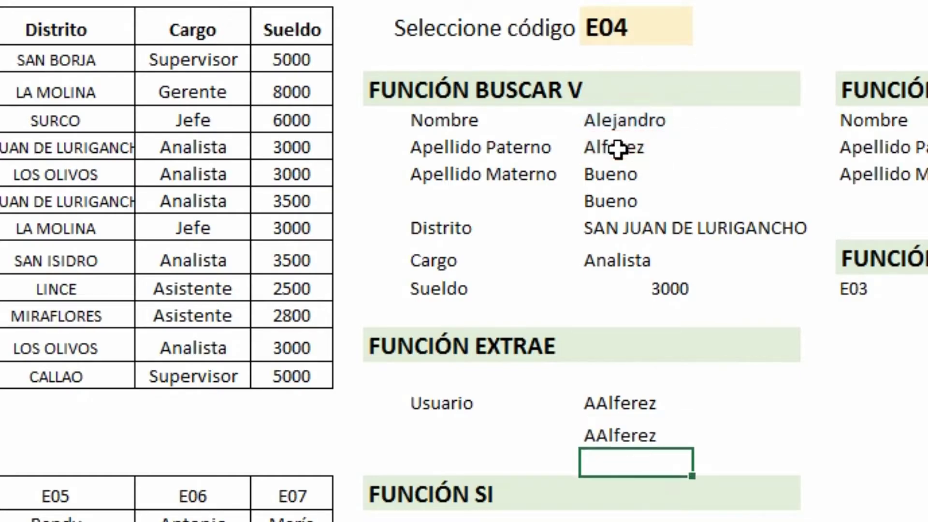
- Set the employee code in M4 to E05 to test the username formula
left_click(658, 29)
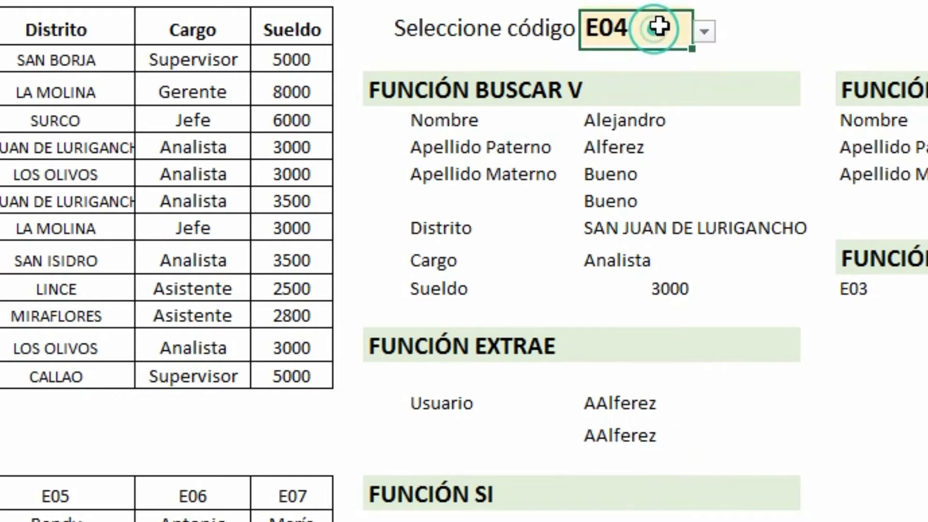
left_click(703, 30)
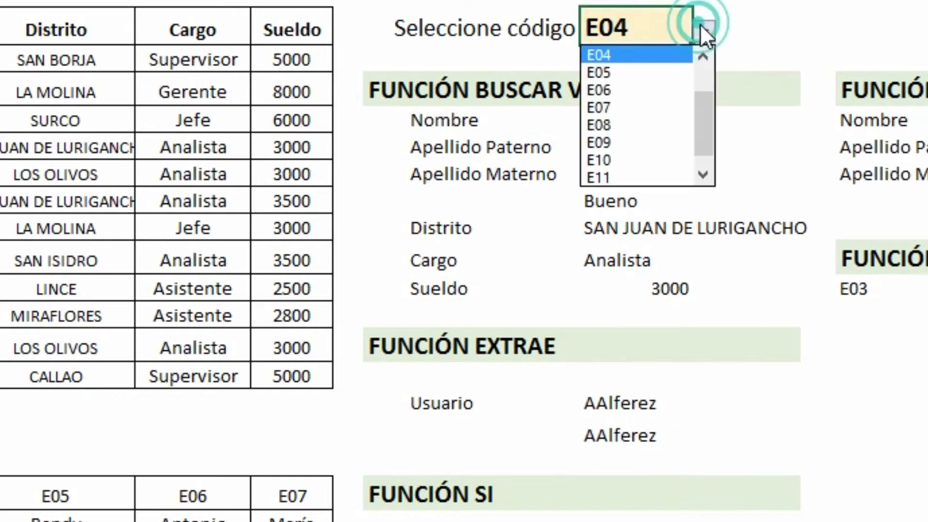
left_click(650, 72)
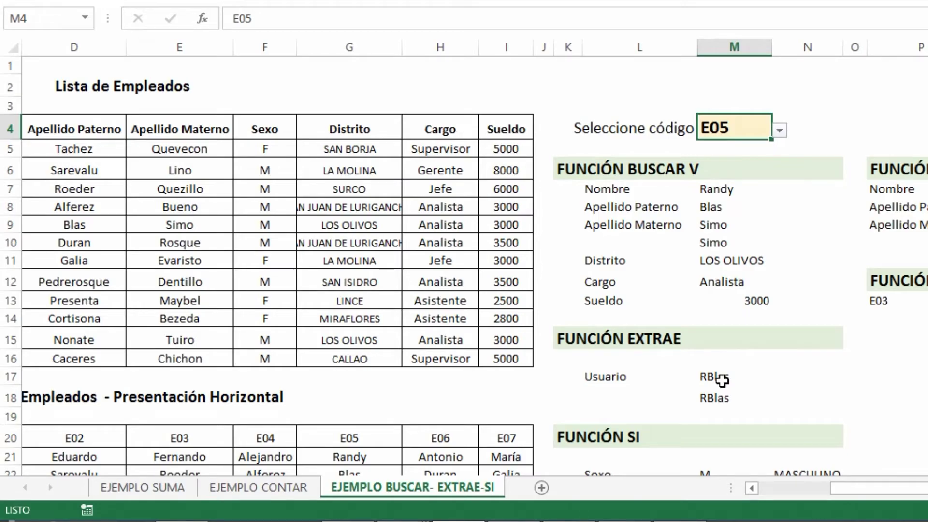
- Inspect the BUSCARV formula beside Sexo in M22 and the SI formula in N22 under FUNCIÓN SI
scroll(800, 341, "down", 1)
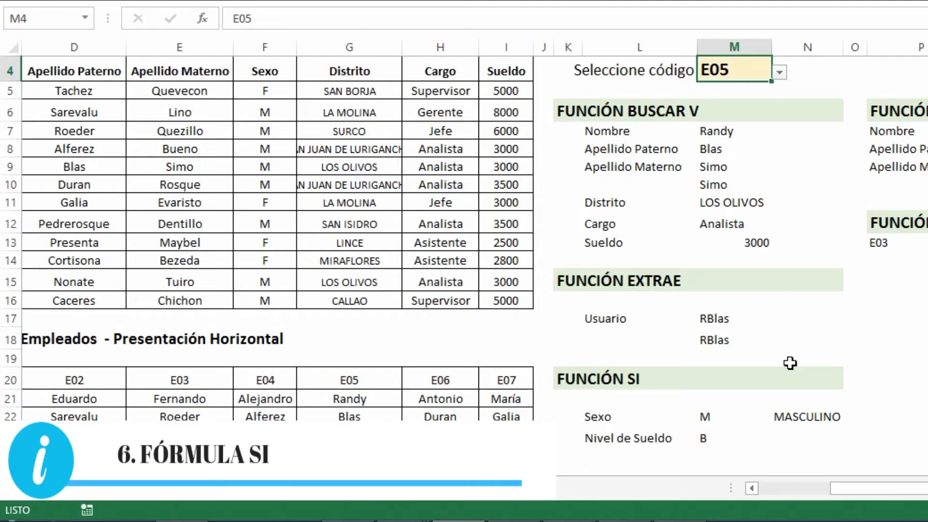
left_click(707, 414)
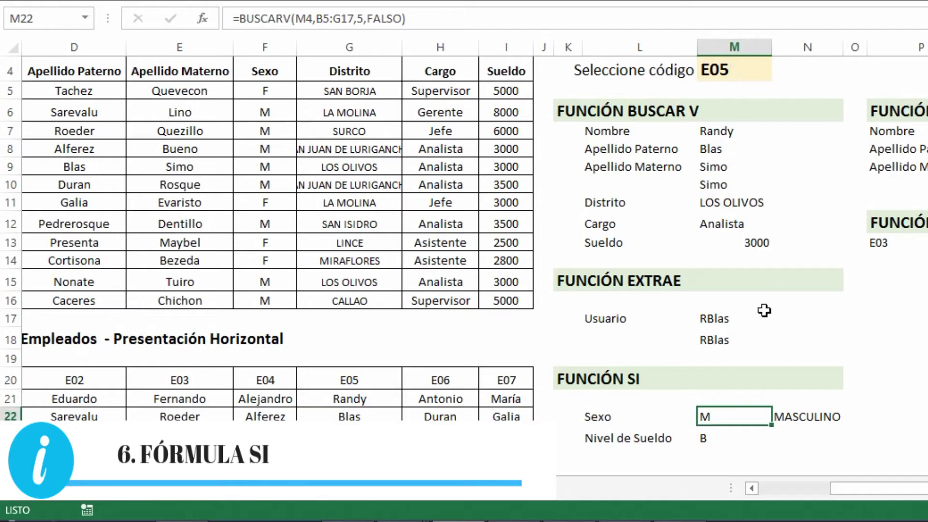
left_click(806, 417)
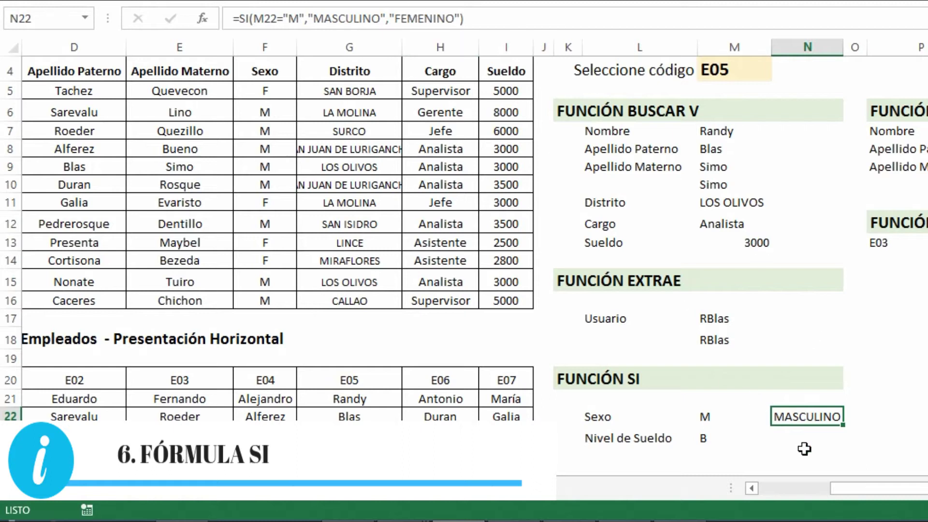
- Enter an SI formula in N23 that returns "Masculino" when M22 equals "M" and "Femenino" otherwise
left_click(804, 432)
type("=s")
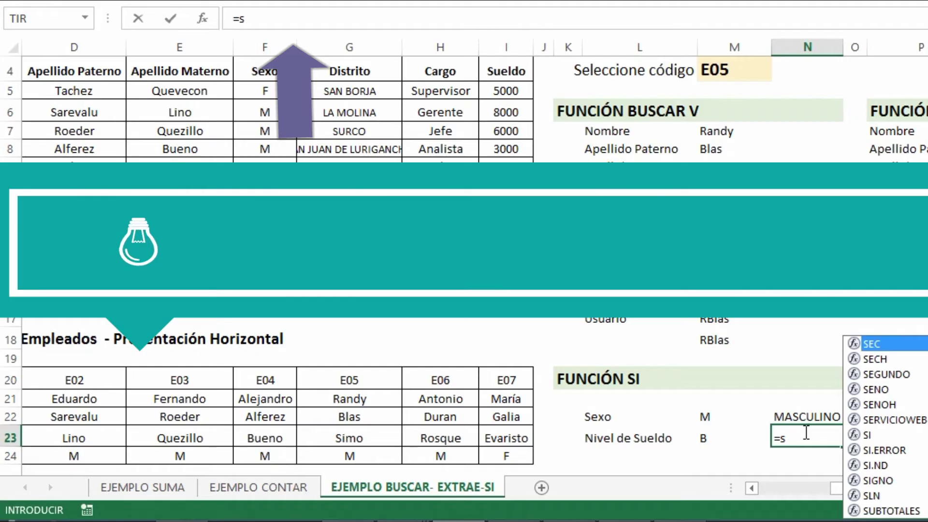
type("i(")
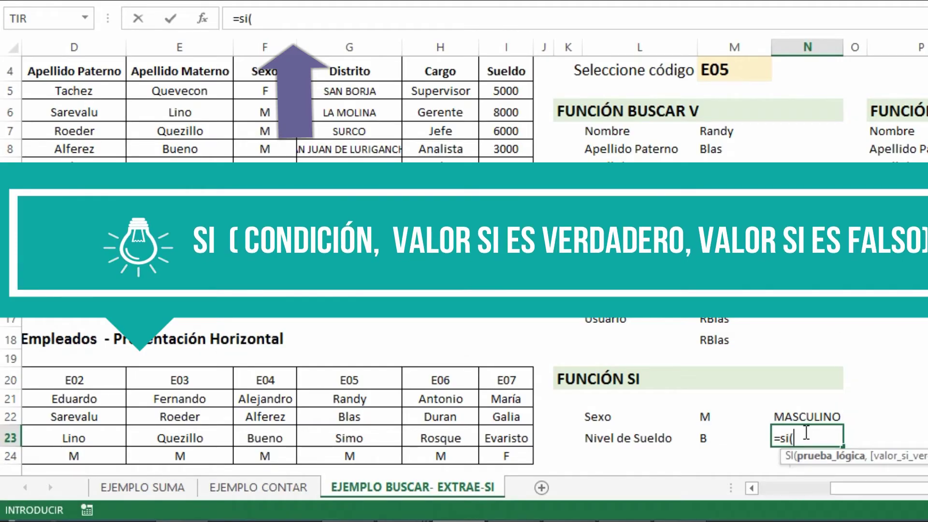
key("Up")
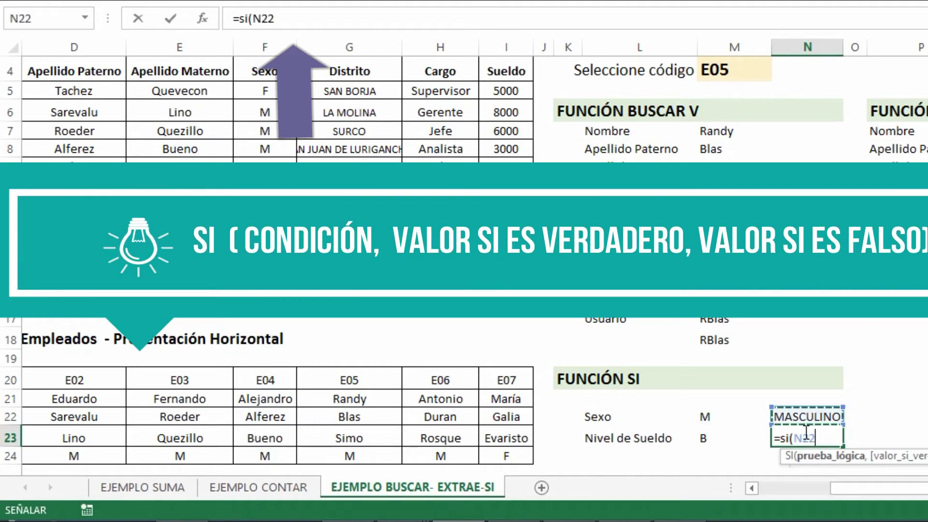
key("Left")
type("=\"M\",")
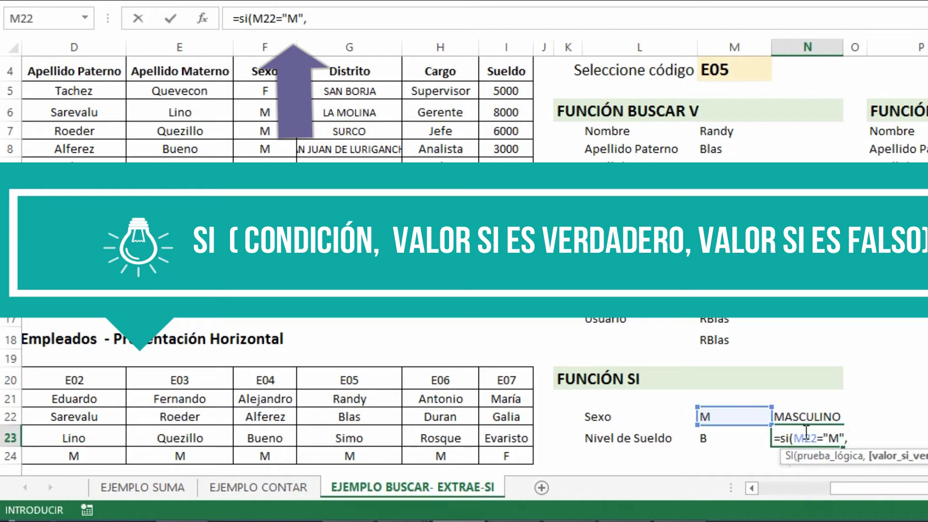
type("\"Masculino")
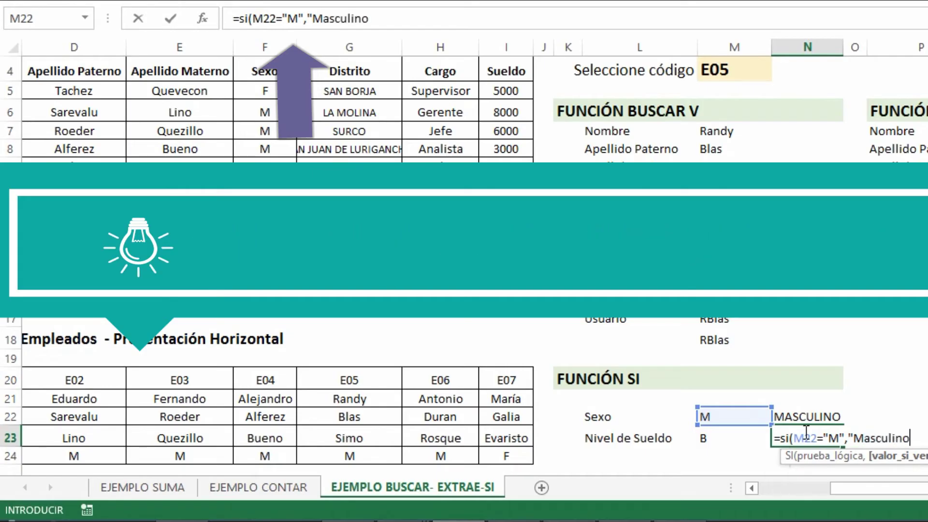
type("\",\"Femenino")
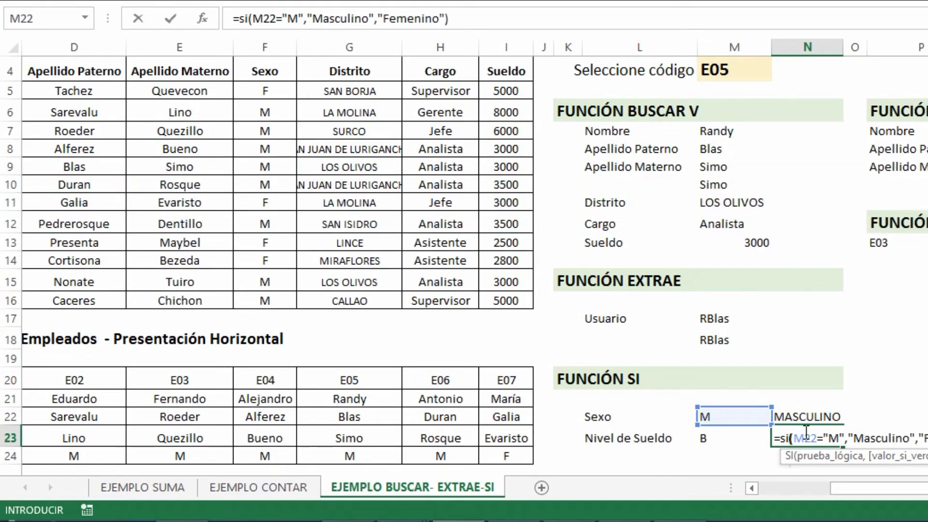
key("Return")
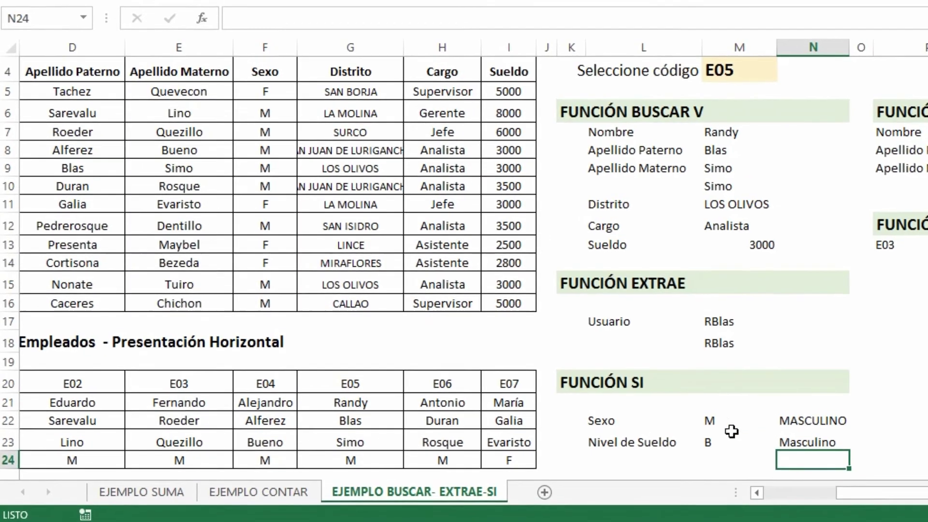
- Inspect the nested SI formula beside Nivel de Sueldo in M23
left_click(716, 435)
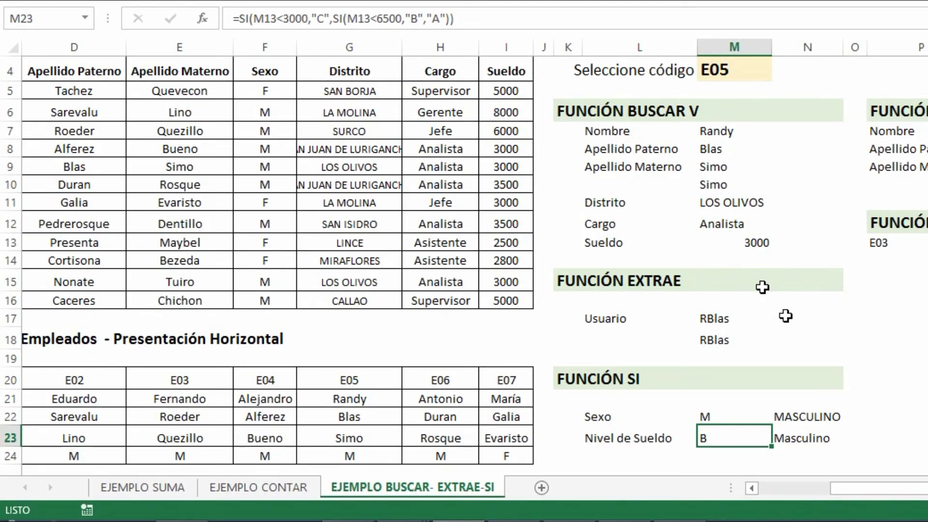
left_click(718, 458)
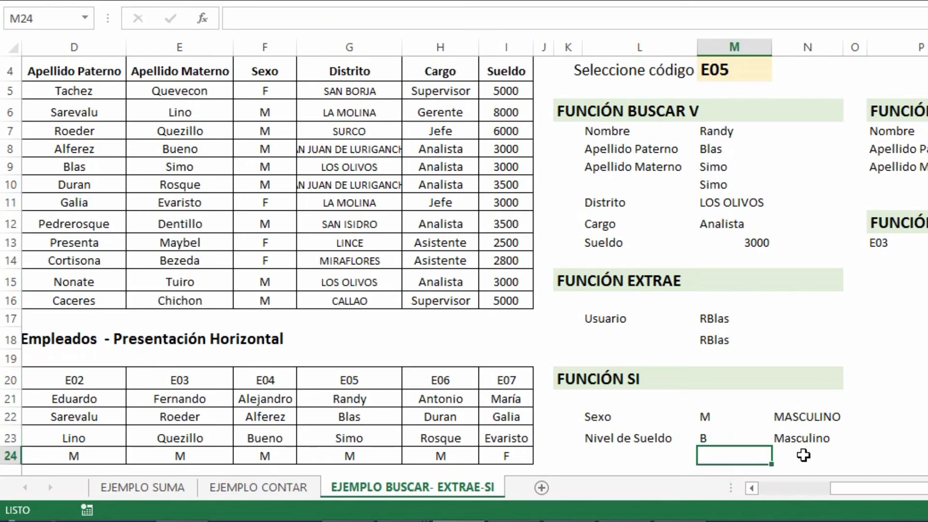
left_click(726, 438)
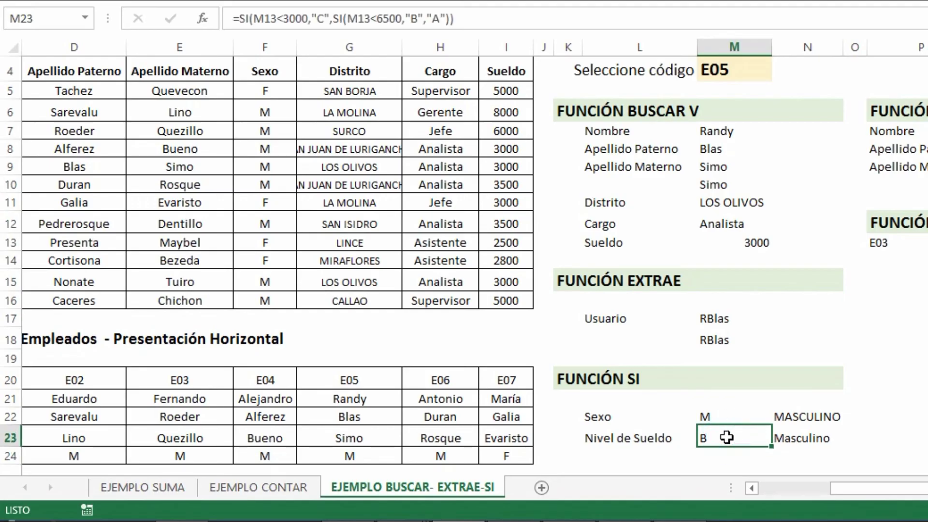